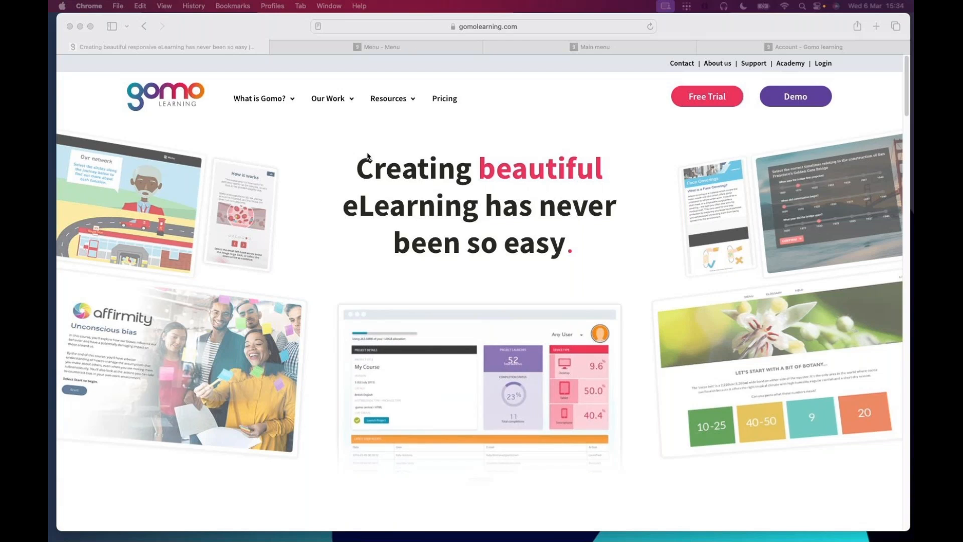
# Open the Find Out More section of the COS and you course and look through its introduction and learning journey content
pyautogui.click(431, 49)
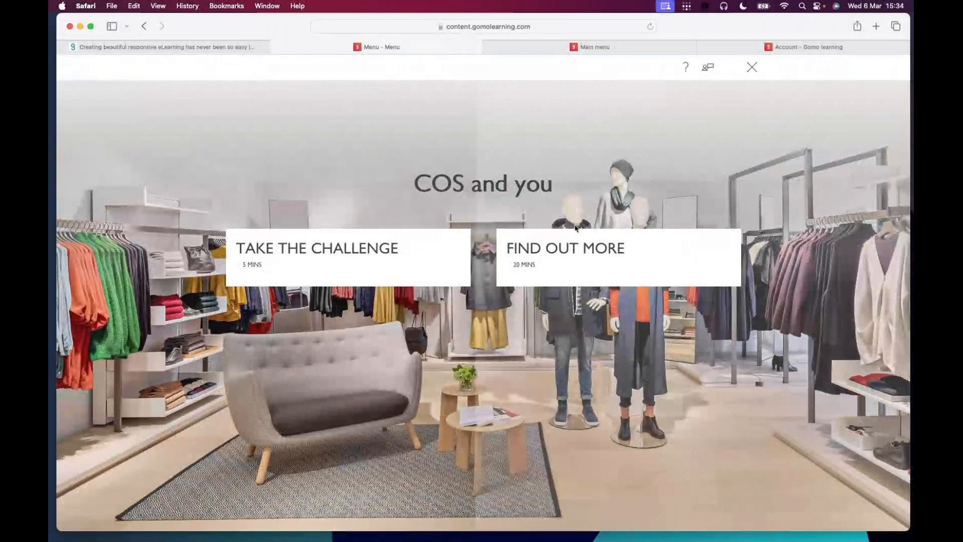
pyautogui.click(573, 255)
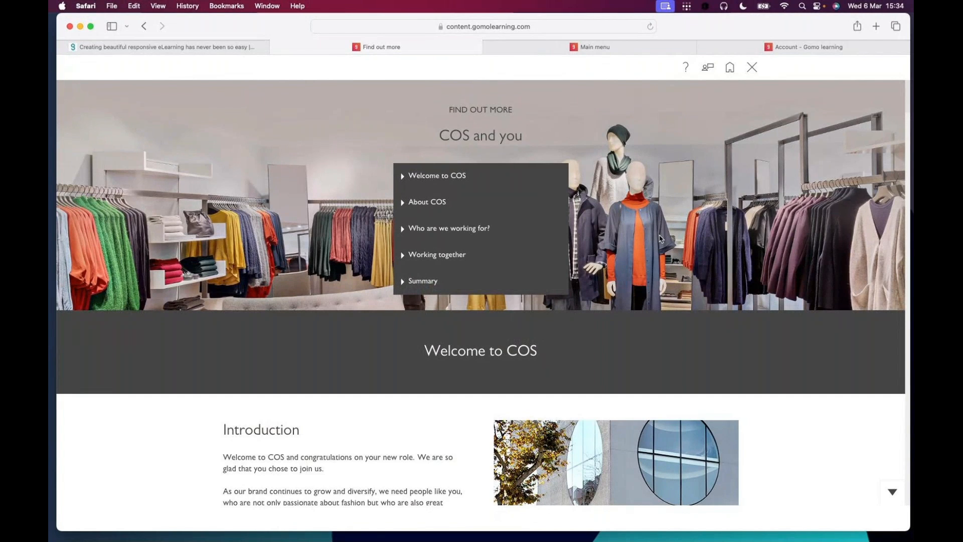
pyautogui.scroll(-2, 668, 294)
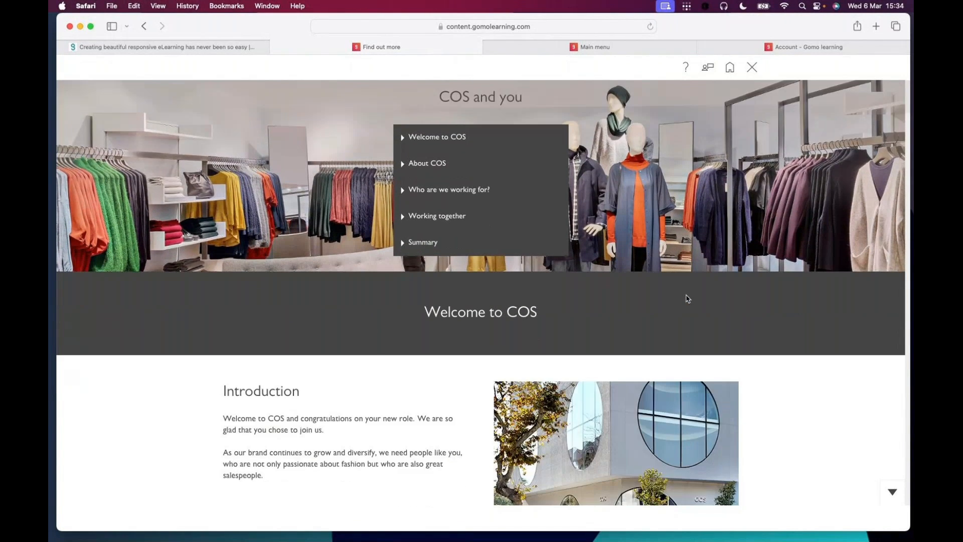
pyautogui.scroll(-10, 687, 299)
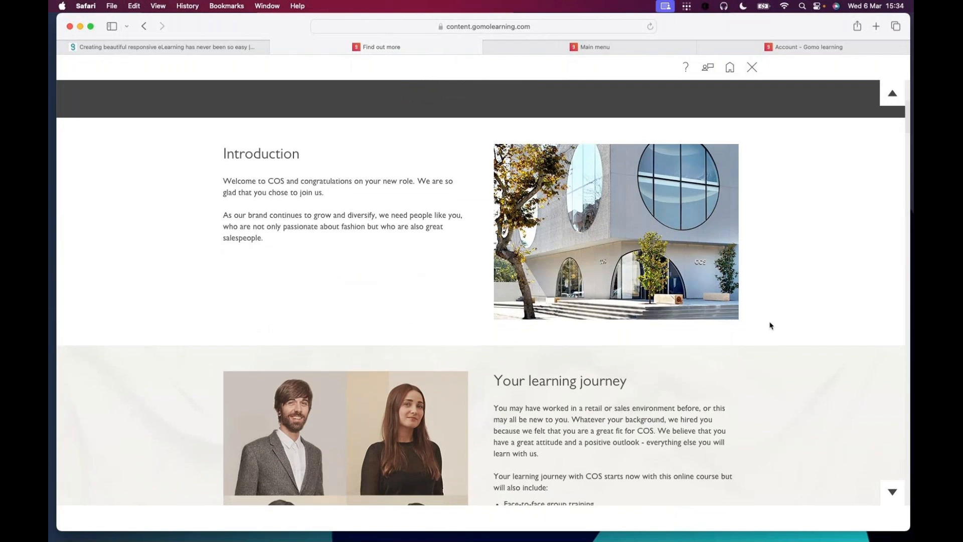
pyautogui.scroll(-4, 771, 326)
pyautogui.scroll(-9, 423, 344)
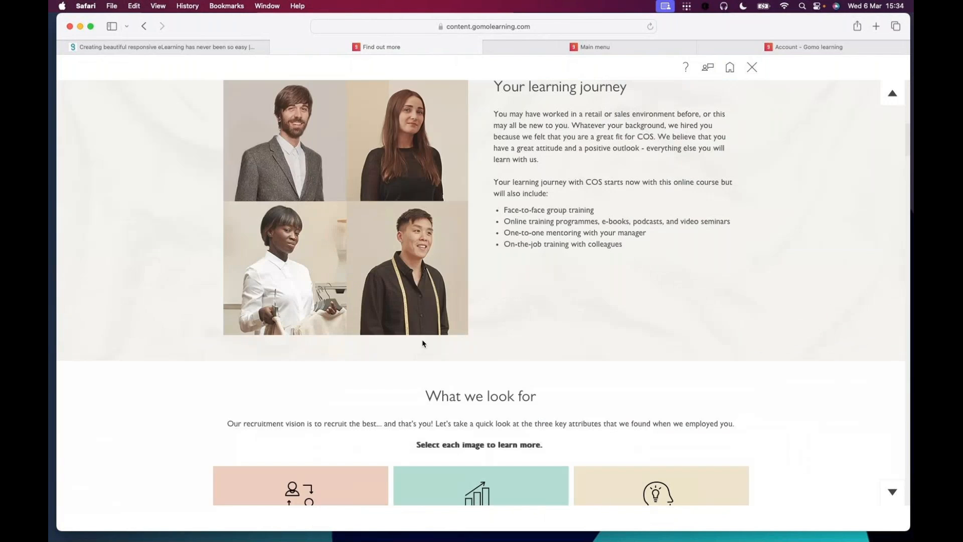
# View the Team player details in the What we look for section, and close them
pyautogui.scroll(-6, 423, 343)
pyautogui.click(308, 357)
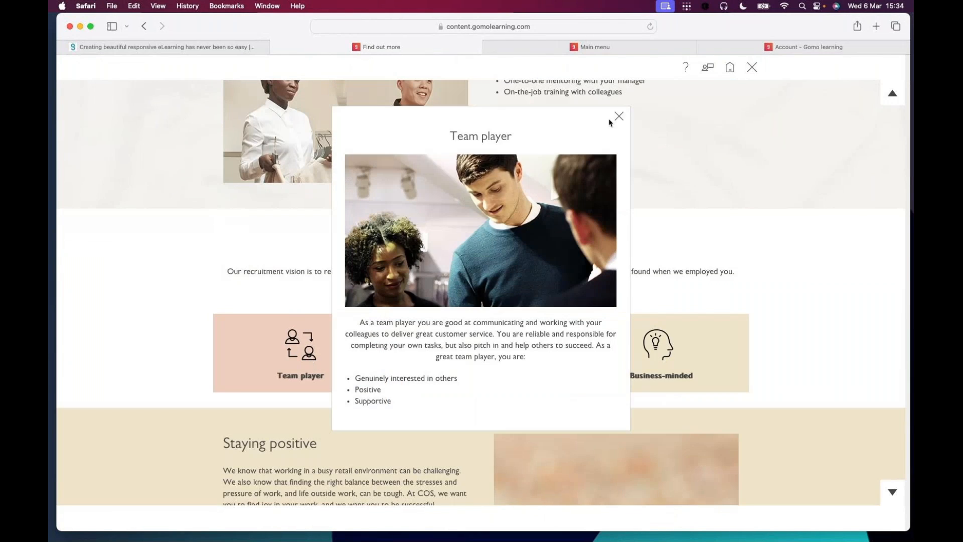
pyautogui.click(619, 117)
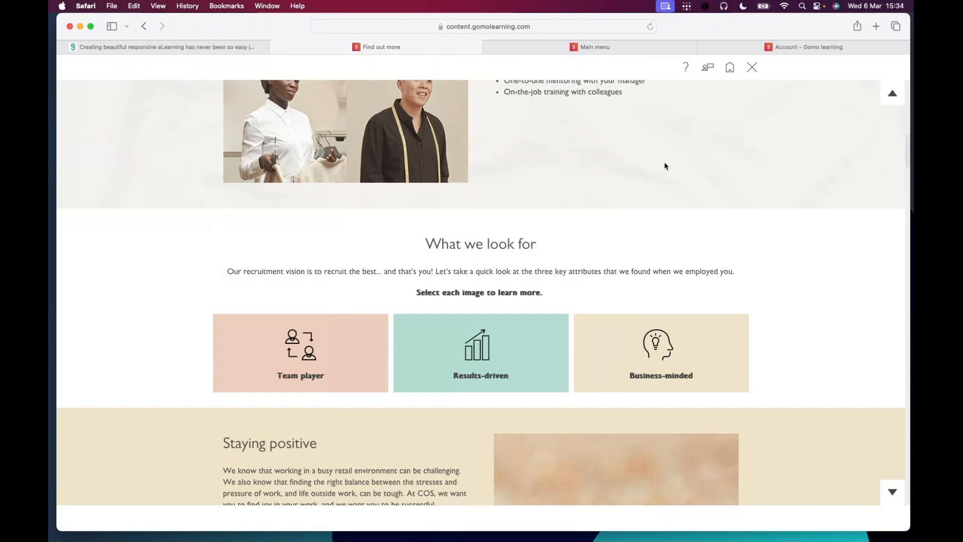
# Switch the COS course language to Greek and look through the translated What we look for and positive attitude sections
pyautogui.click(707, 71)
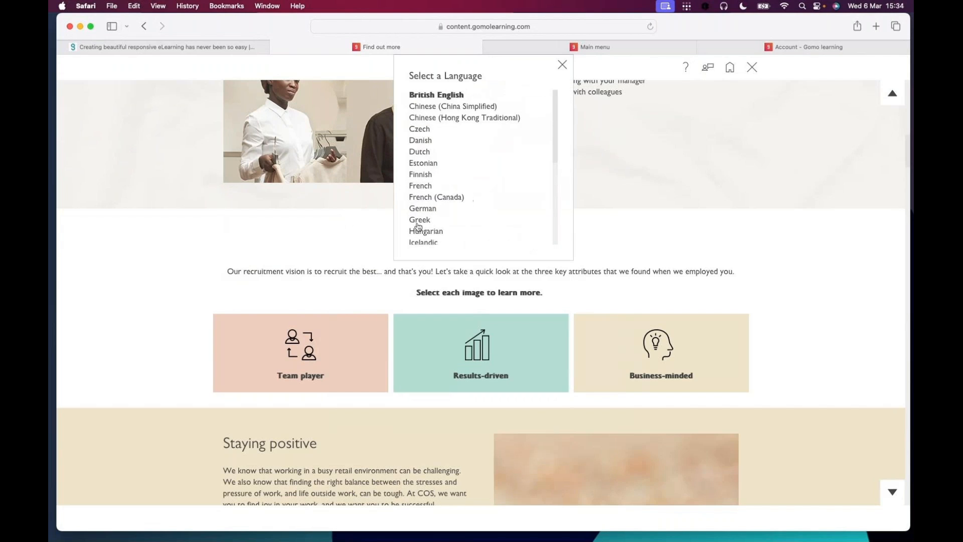
pyautogui.click(418, 222)
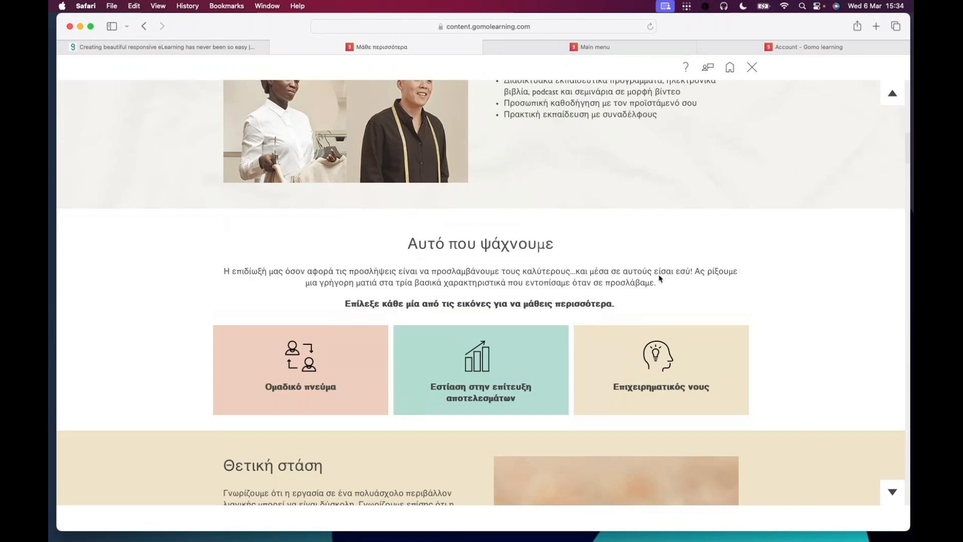
pyautogui.scroll(-1, 659, 278)
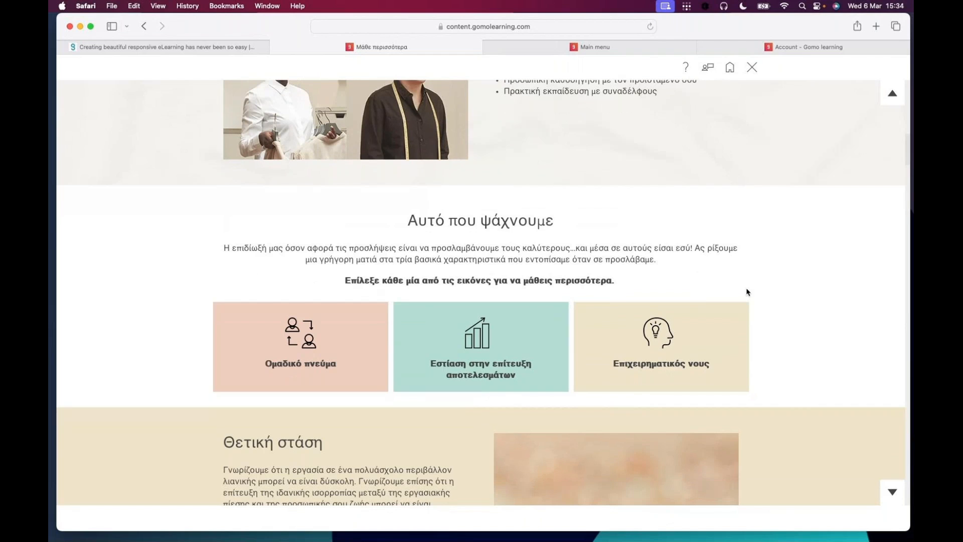
pyautogui.scroll(-5, 774, 308)
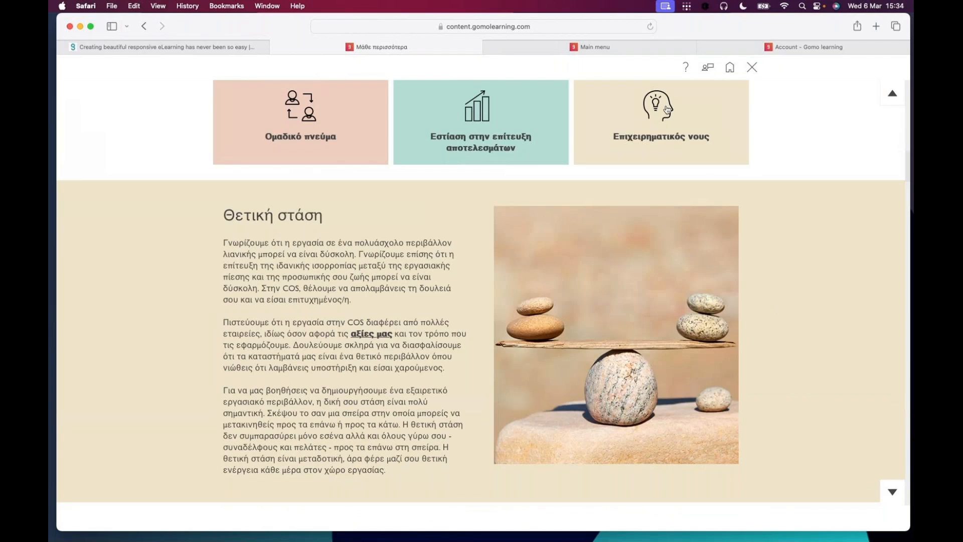
# Switch the COS course language to Chinese (China Simplified) and view the translated page
pyautogui.click(707, 67)
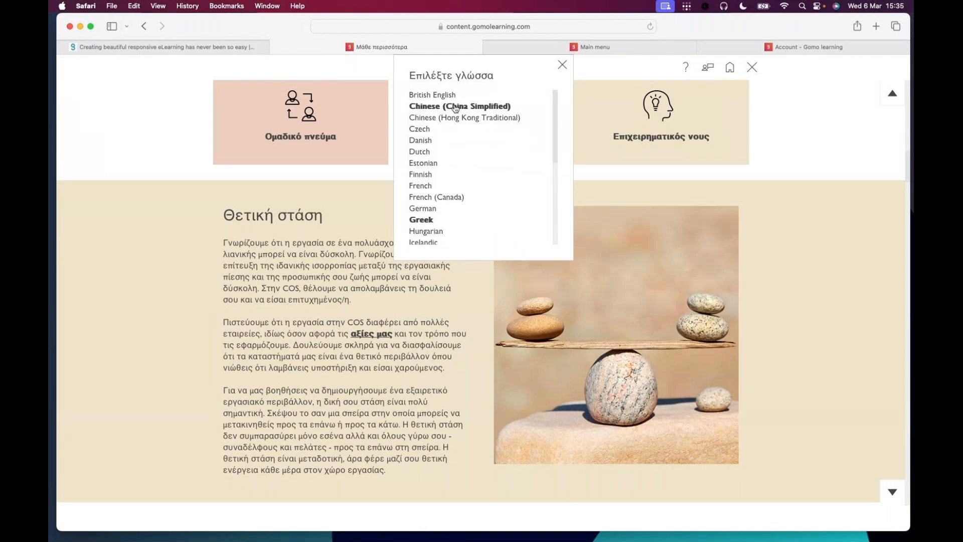
pyautogui.click(455, 108)
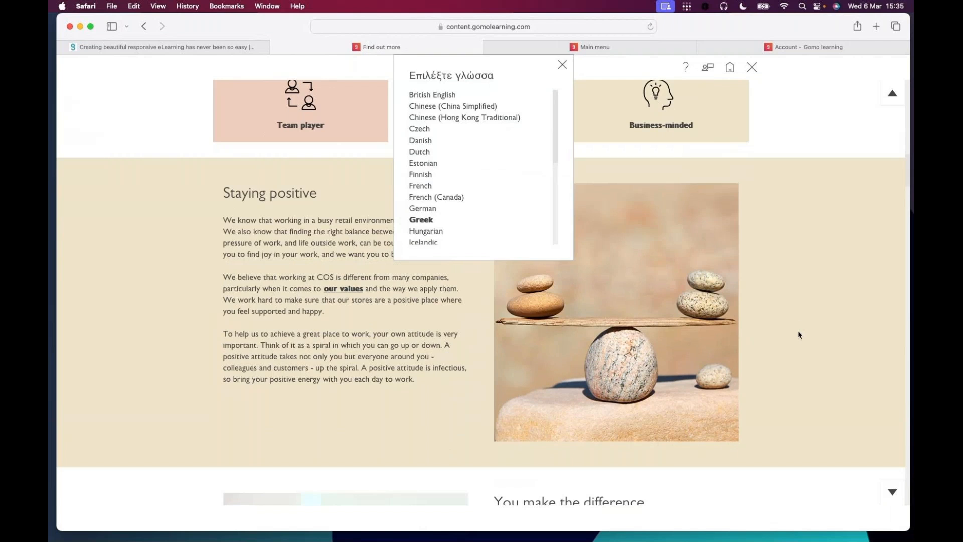
pyautogui.scroll(-5, 766, 342)
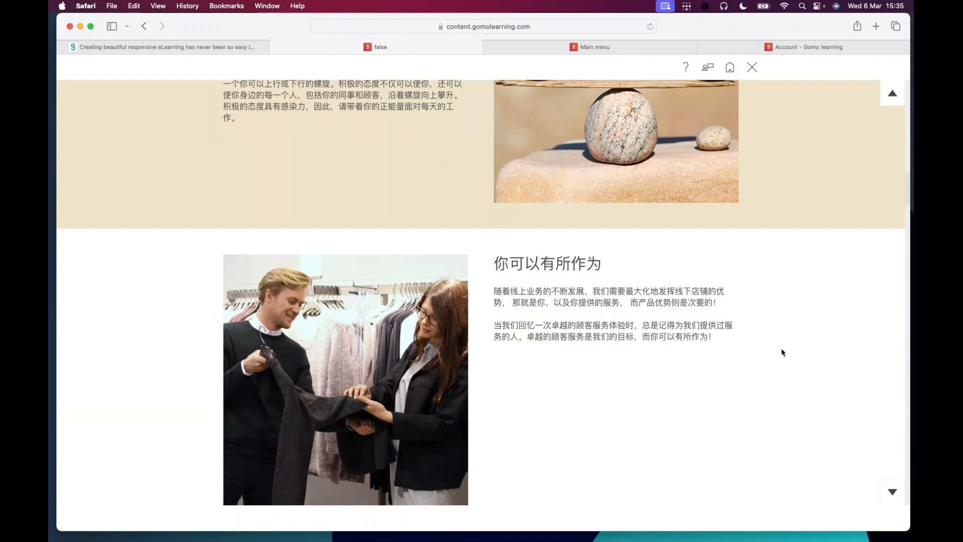
# Switch the COS course language to German
pyautogui.scroll(1, 762, 351)
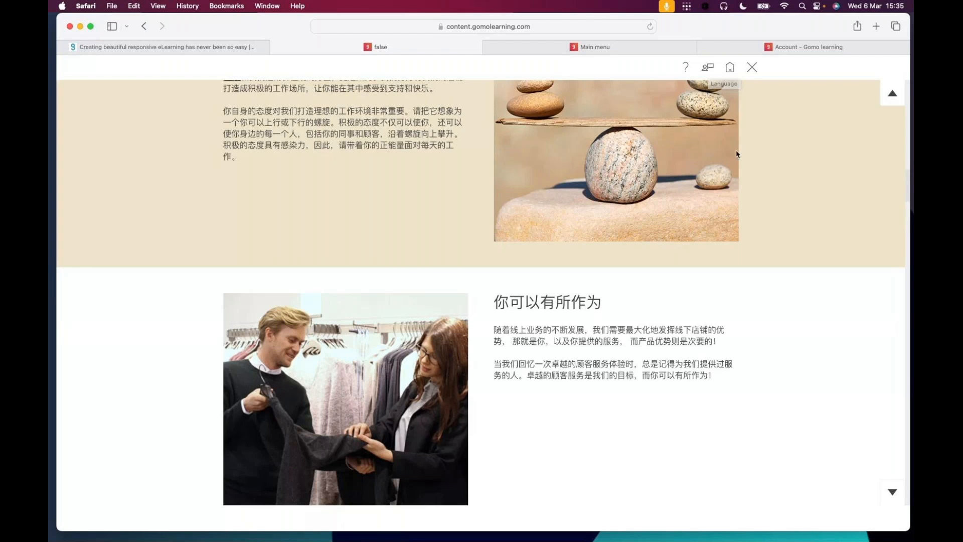
pyautogui.scroll(1, 813, 177)
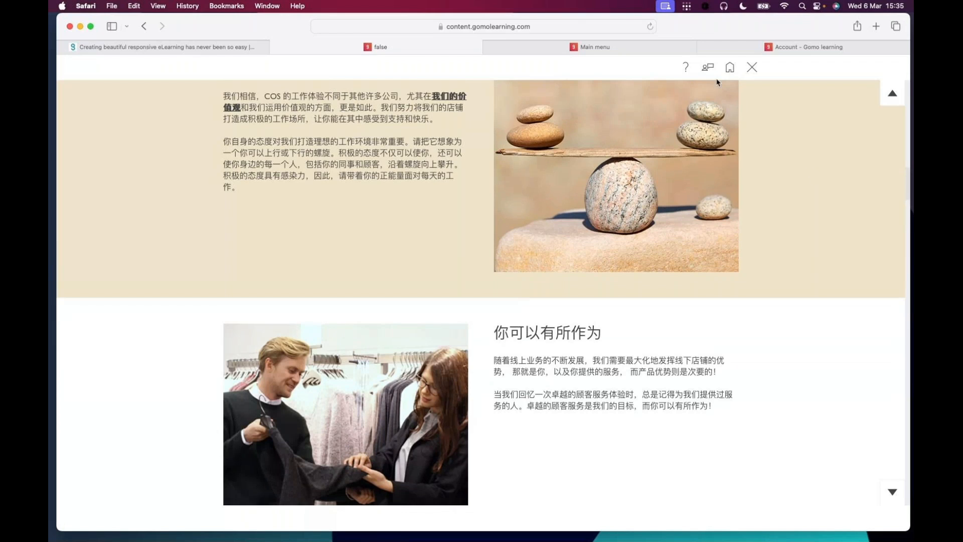
pyautogui.click(708, 67)
pyautogui.click(436, 208)
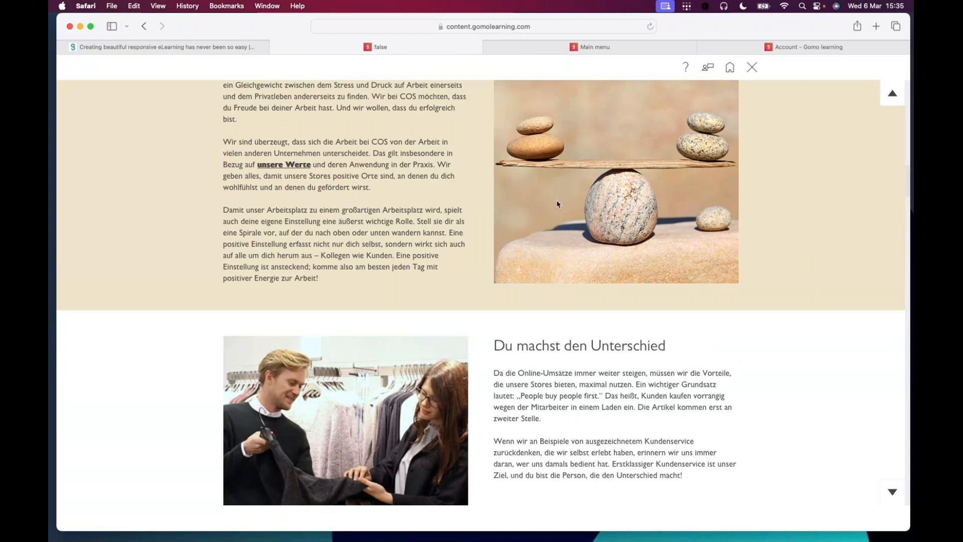
# Examine how the German text fits the layout in the Positiv bleiben and Du machst den Unterschied sections
pyautogui.scroll(2, 762, 249)
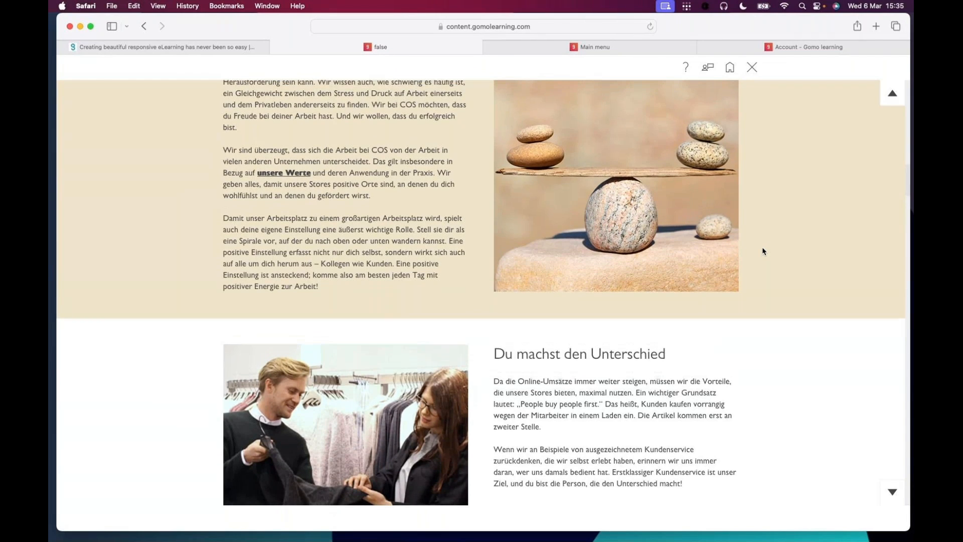
pyautogui.scroll(1, 762, 255)
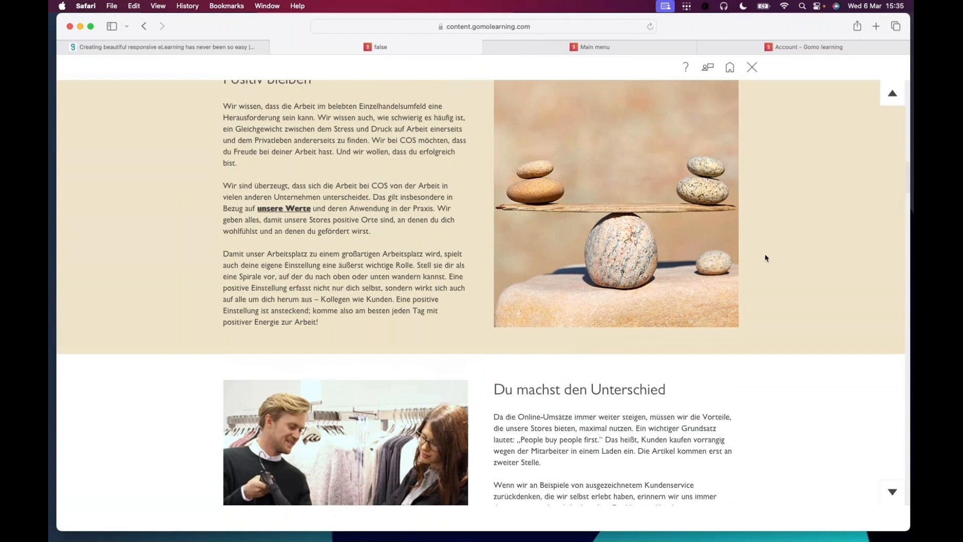
pyautogui.scroll(2, 765, 257)
pyautogui.scroll(2, 766, 260)
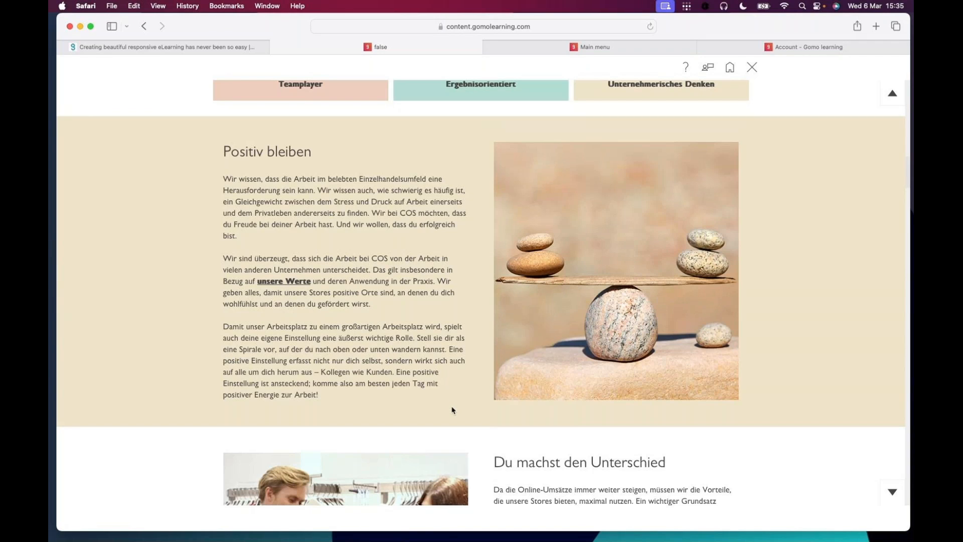
pyautogui.scroll(-1, 463, 409)
pyautogui.scroll(-3, 464, 409)
pyautogui.scroll(5, 459, 408)
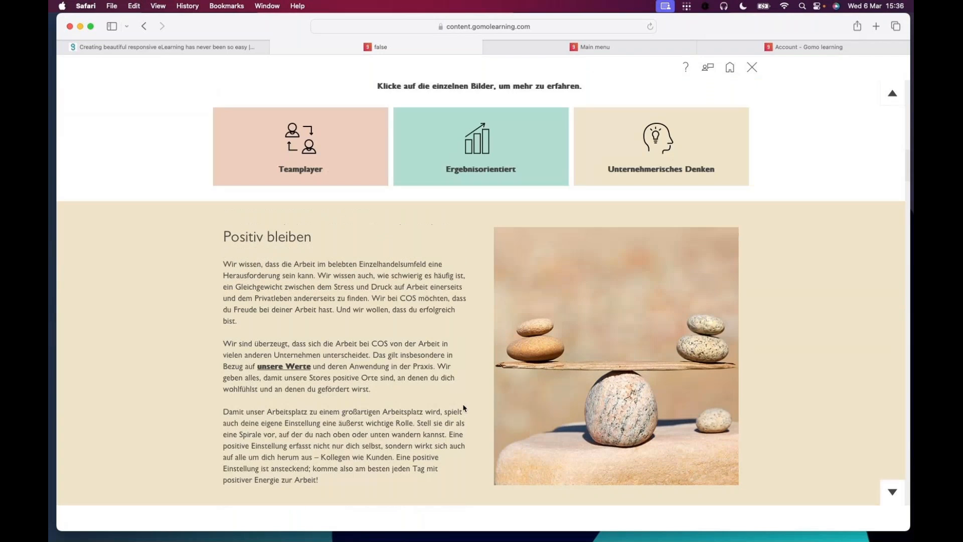
pyautogui.scroll(-5, 459, 494)
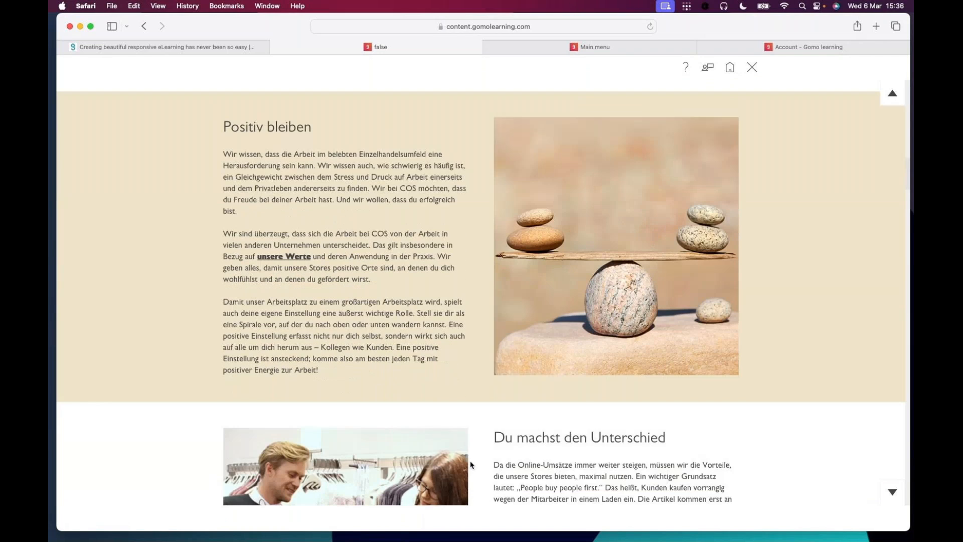
pyautogui.scroll(-6, 471, 465)
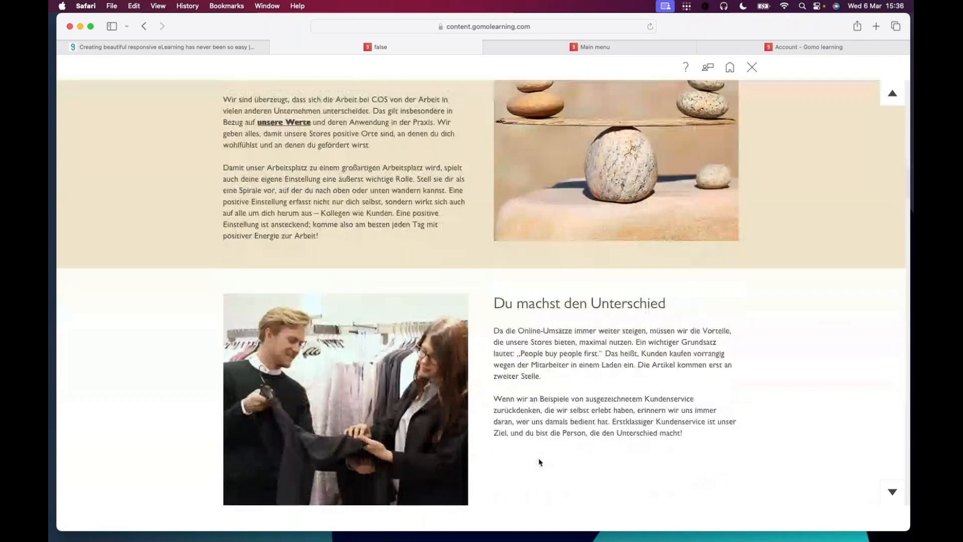
# Return the COS course to British English and view the Staying positive section
pyautogui.scroll(13, 539, 451)
pyautogui.click(708, 68)
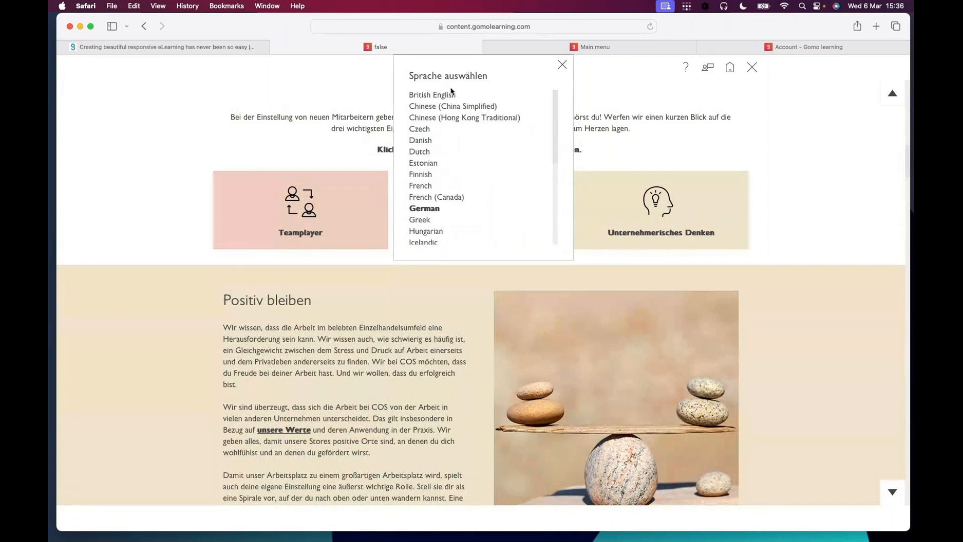
pyautogui.click(447, 95)
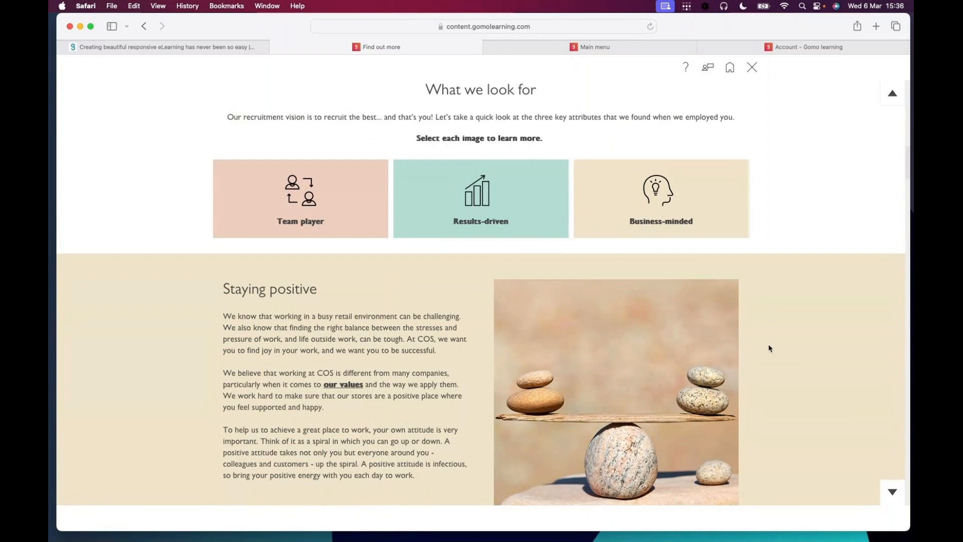
pyautogui.scroll(-4, 770, 349)
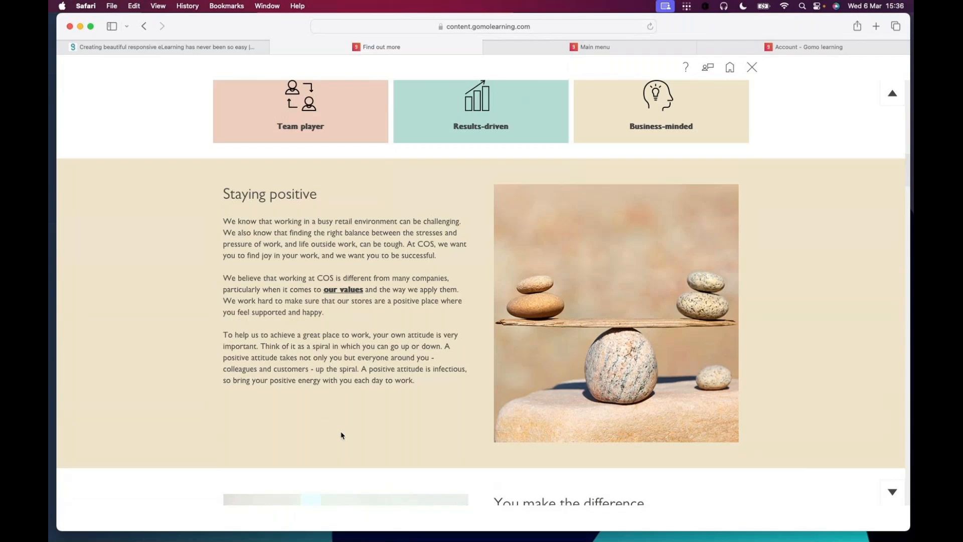
# Go to the Gomo Learning course's main menu and look over its introduction and topic list
pyautogui.click(613, 50)
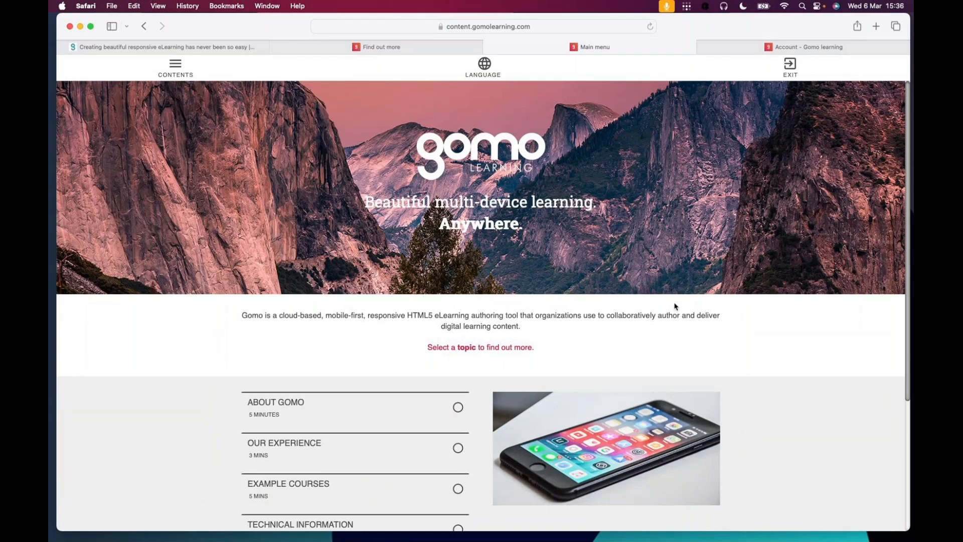
pyautogui.scroll(-1, 674, 303)
pyautogui.scroll(-2, 675, 302)
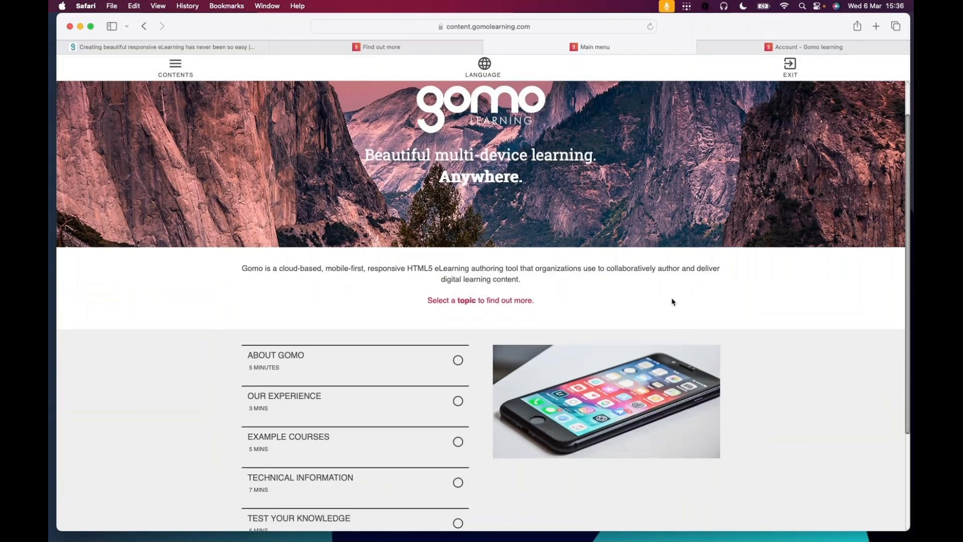
pyautogui.scroll(3, 622, 299)
# Preview the Gomo course's main menu in Spanish and in Arabic
pyautogui.click(483, 67)
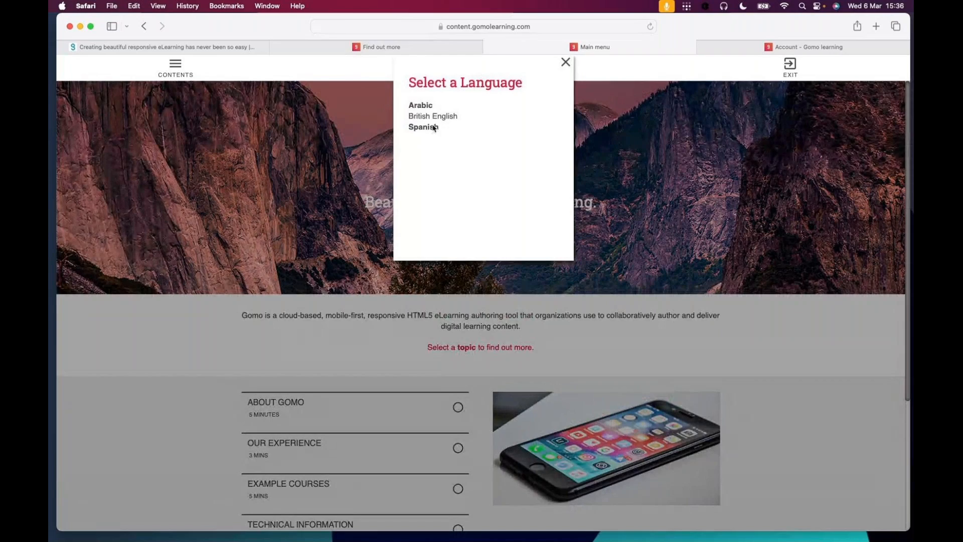
pyautogui.click(432, 128)
pyautogui.scroll(-3, 609, 238)
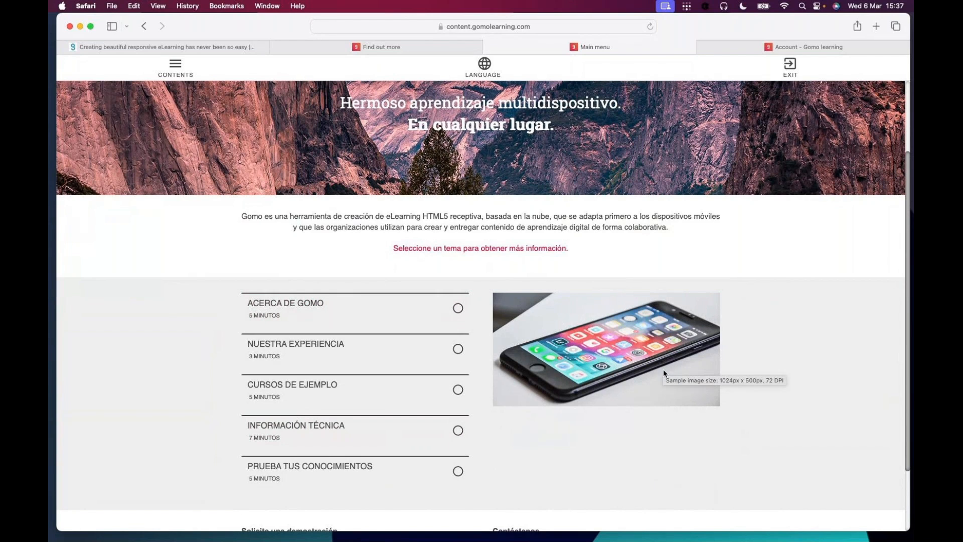
pyautogui.click(486, 72)
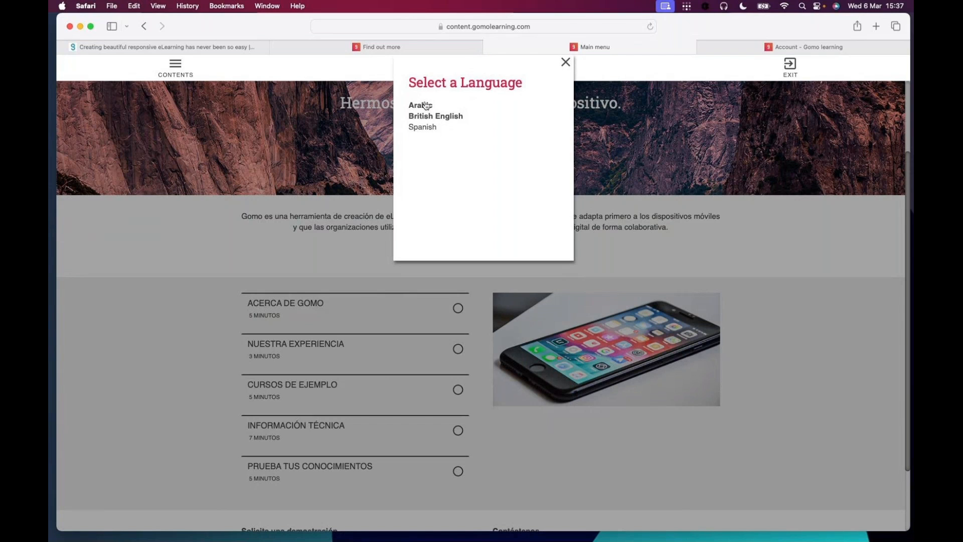
pyautogui.click(425, 106)
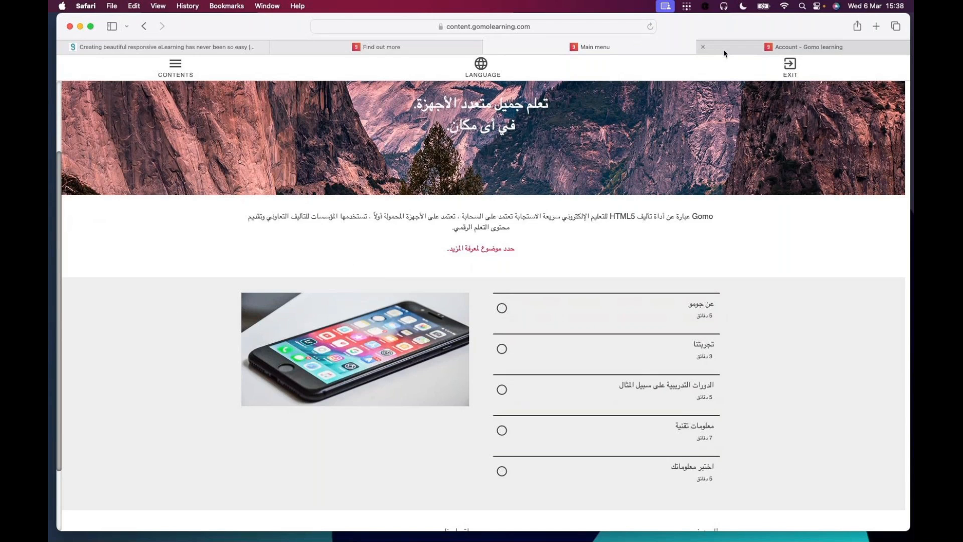
# Go to the Gomo account page and launch Gomo Authoring
pyautogui.moveTo(732, 51)
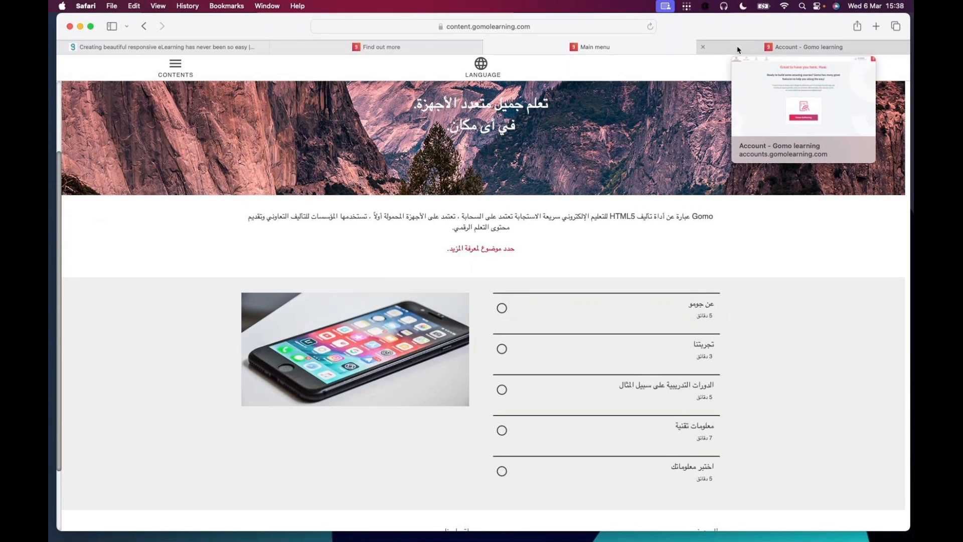
pyautogui.click(737, 48)
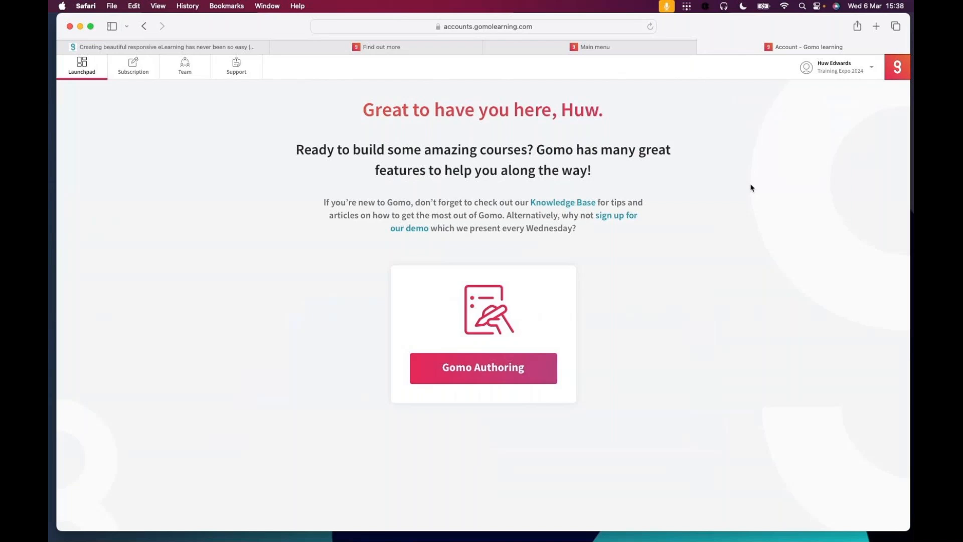
pyautogui.click(501, 373)
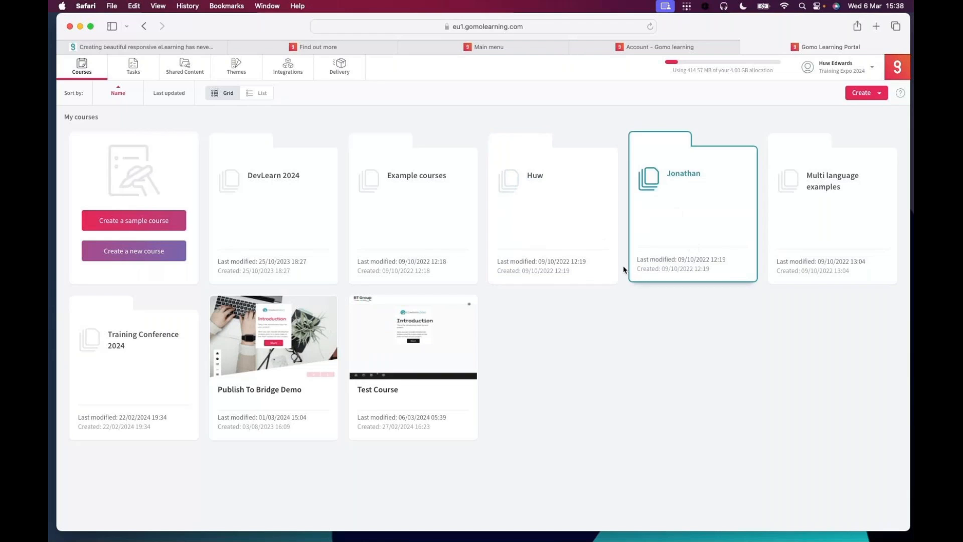
# Start a new course named "Multi language" in the presenter's own course folder
pyautogui.click(539, 203)
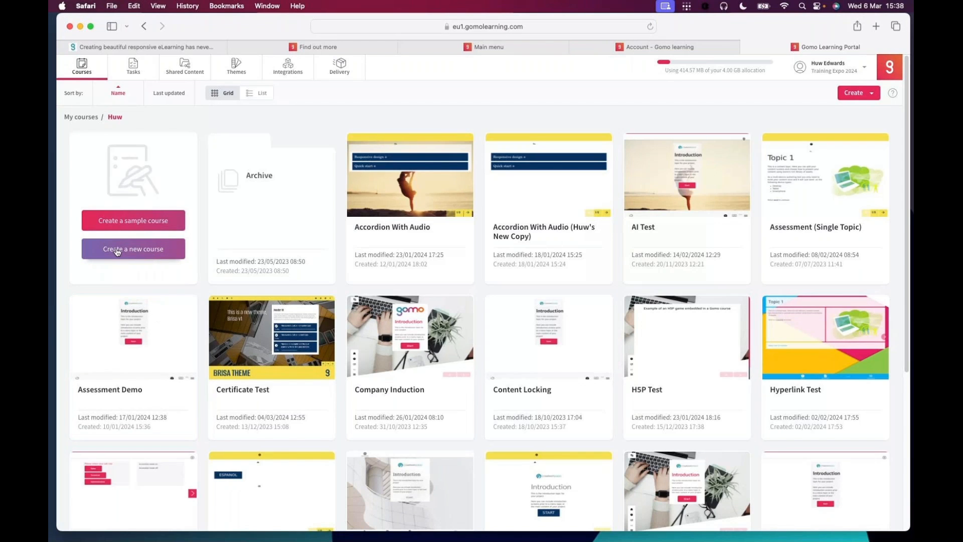
pyautogui.click(117, 251)
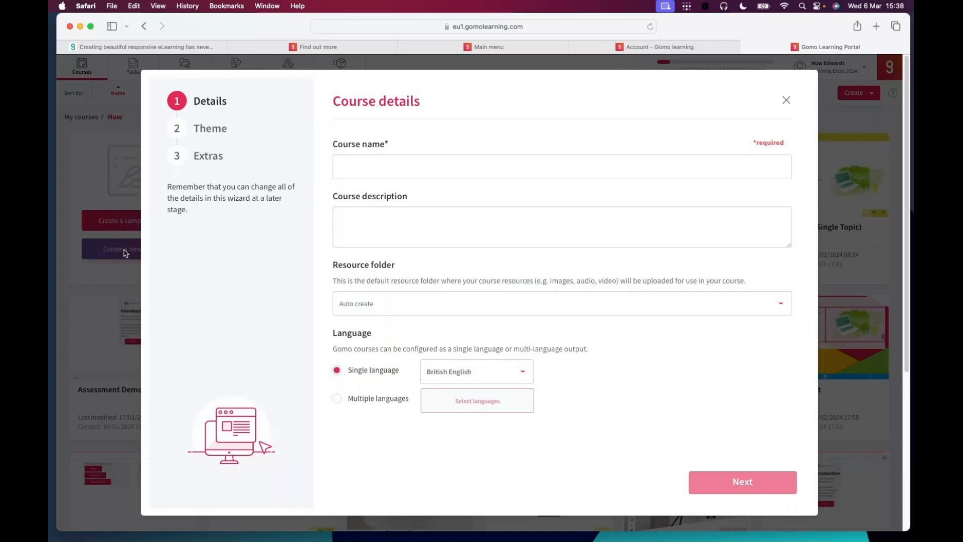
pyautogui.click(352, 157)
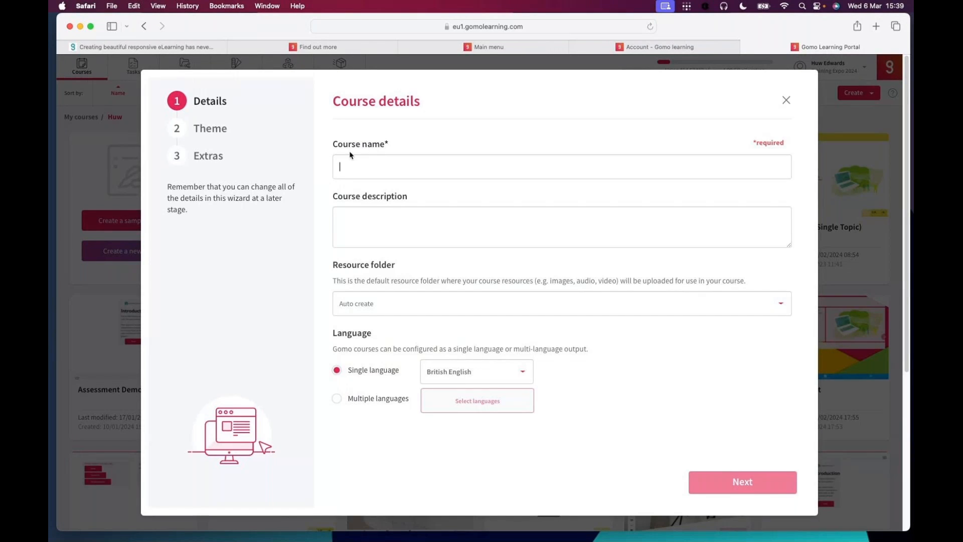
pyautogui.write('Multi')
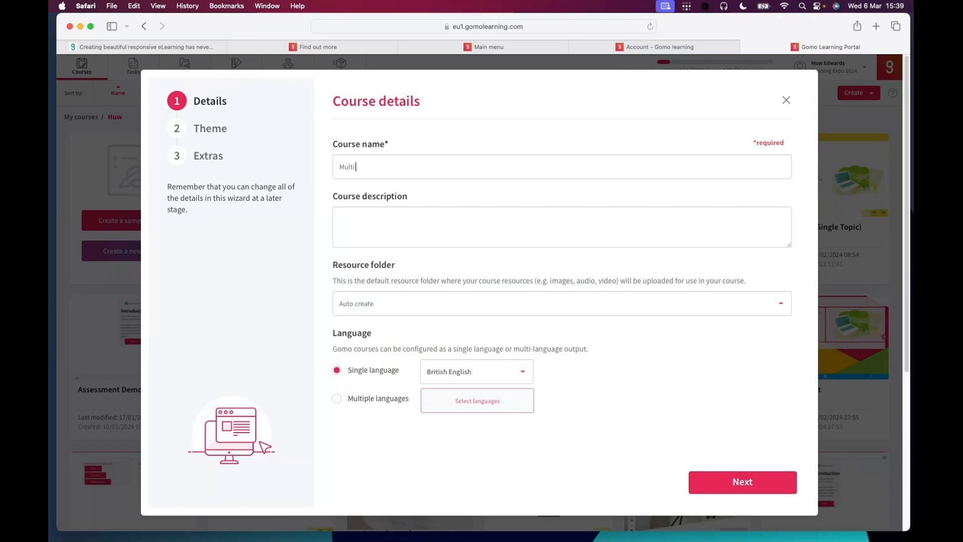
pyautogui.write(' language')
# Configure the course for multiple languages, with British English as default plus Arabic and Spanish (Mexico)
pyautogui.click(336, 399)
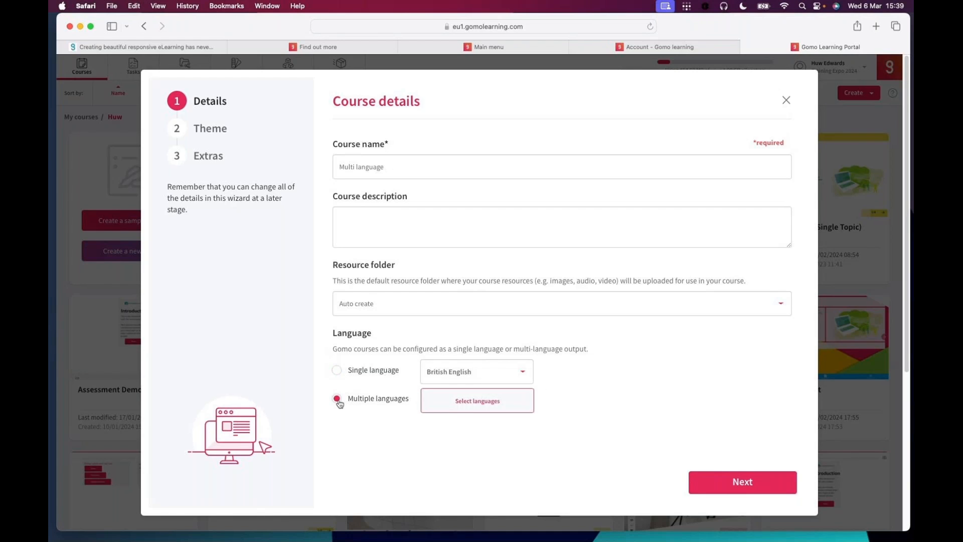
pyautogui.click(486, 403)
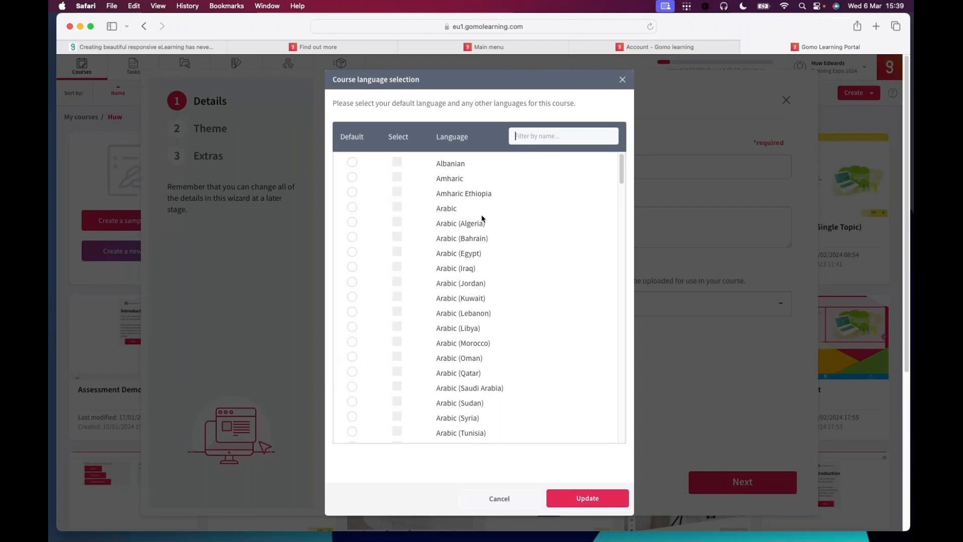
pyautogui.click(397, 208)
pyautogui.moveTo(625, 175); pyautogui.dragTo(623, 351)
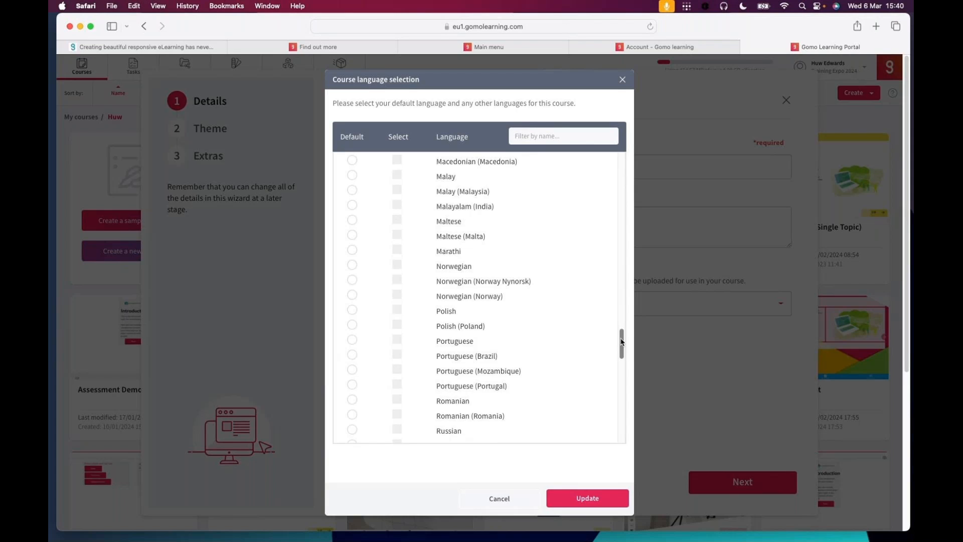
pyautogui.moveTo(620, 344); pyautogui.dragTo(622, 389)
pyautogui.click(397, 343)
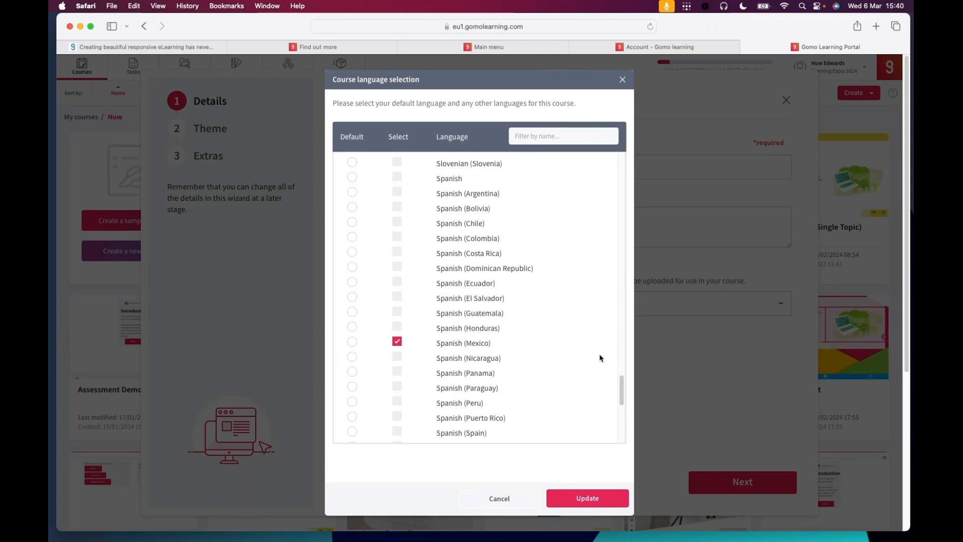
pyautogui.moveTo(624, 390)
pyautogui.mouseDown()
pyautogui.moveTo(621, 338)
pyautogui.moveTo(620, 402)
pyautogui.mouseUp()
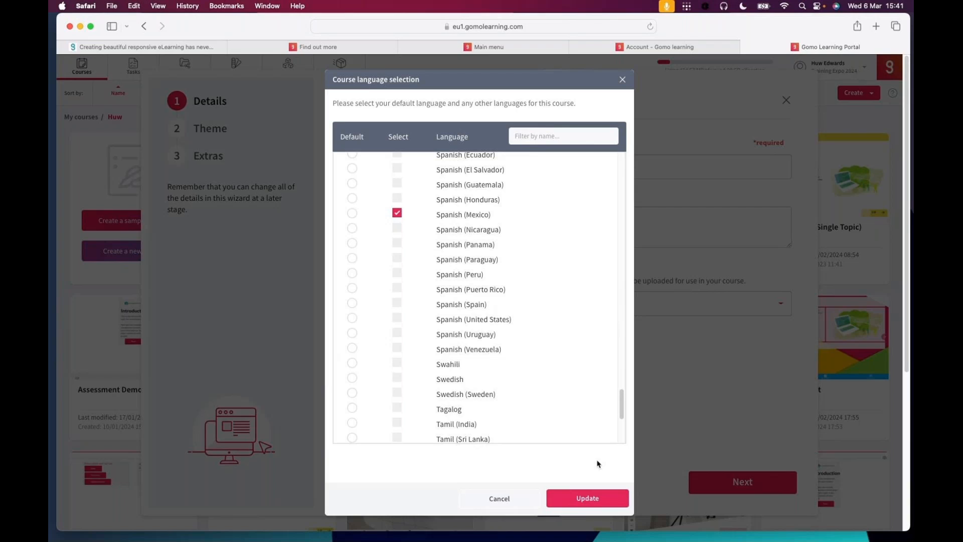
pyautogui.click(584, 501)
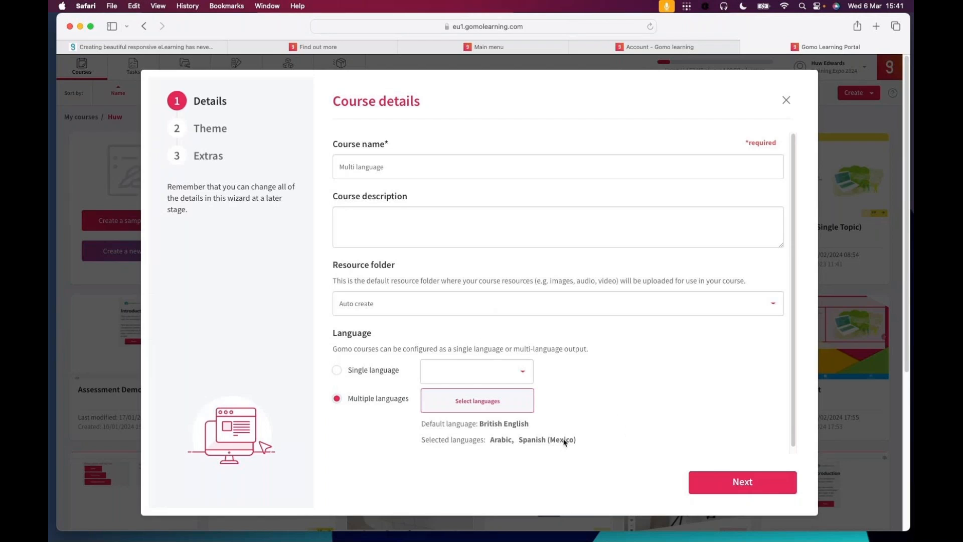
# Accept the preselected Ponte theme and set the new course's number of topics to 4
pyautogui.click(759, 485)
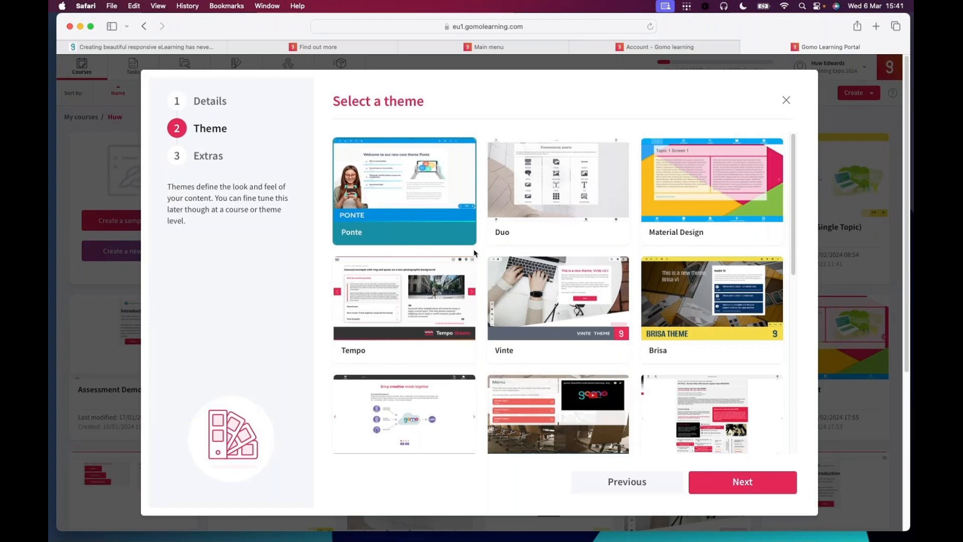
pyautogui.click(741, 480)
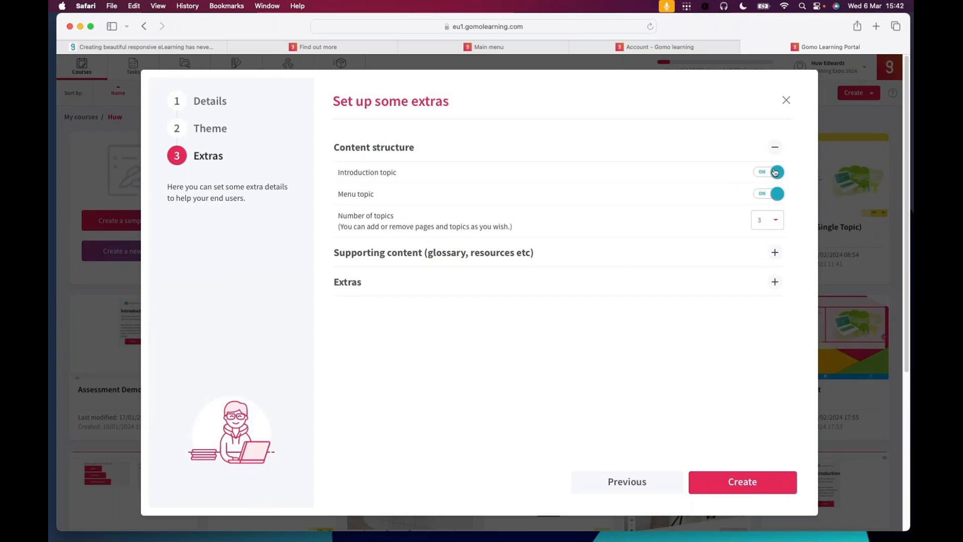
pyautogui.click(775, 219)
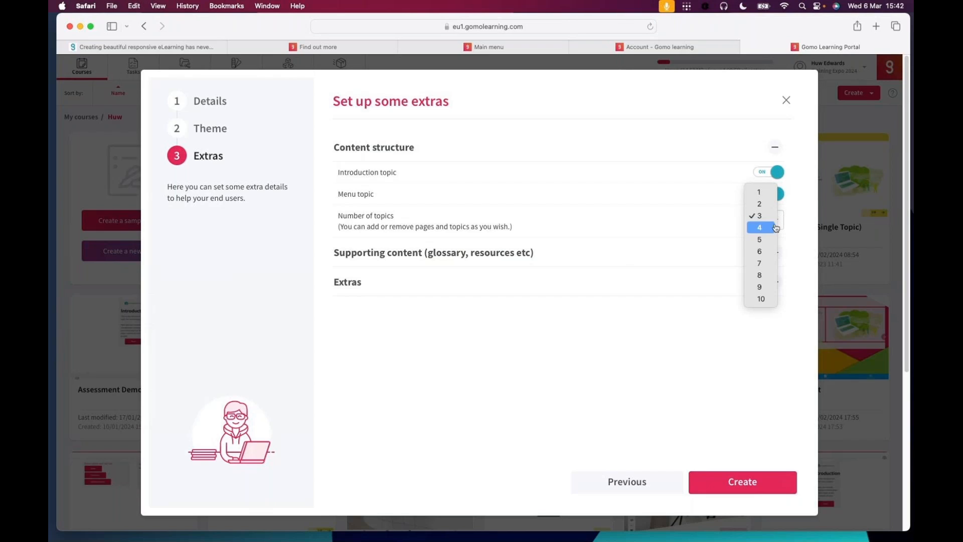
pyautogui.click(775, 227)
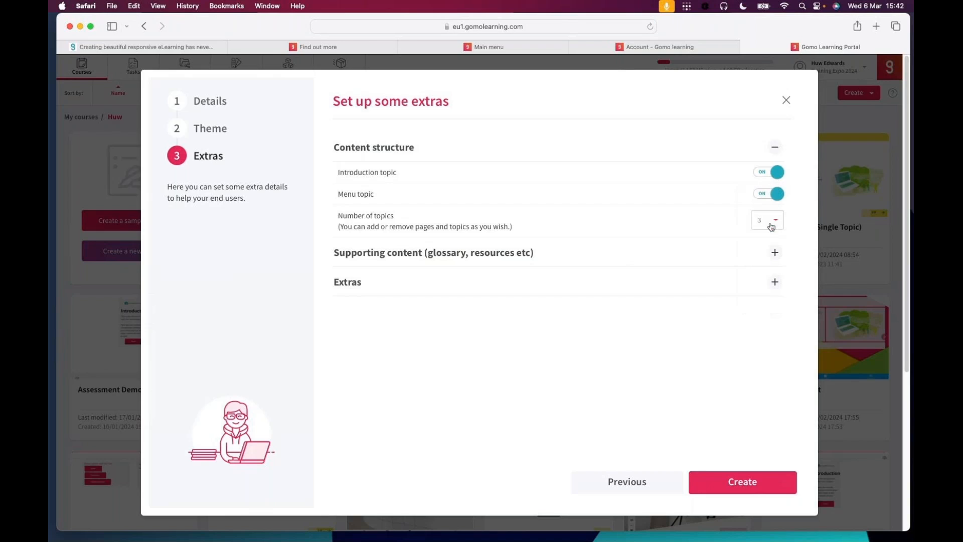
# Turn on the language selector among the course extras and create the course
pyautogui.click(776, 253)
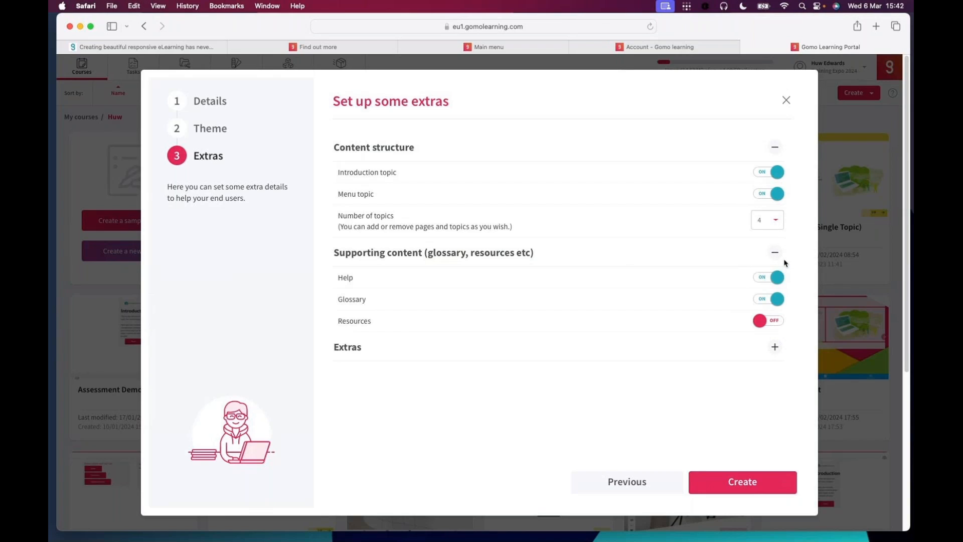
pyautogui.click(776, 348)
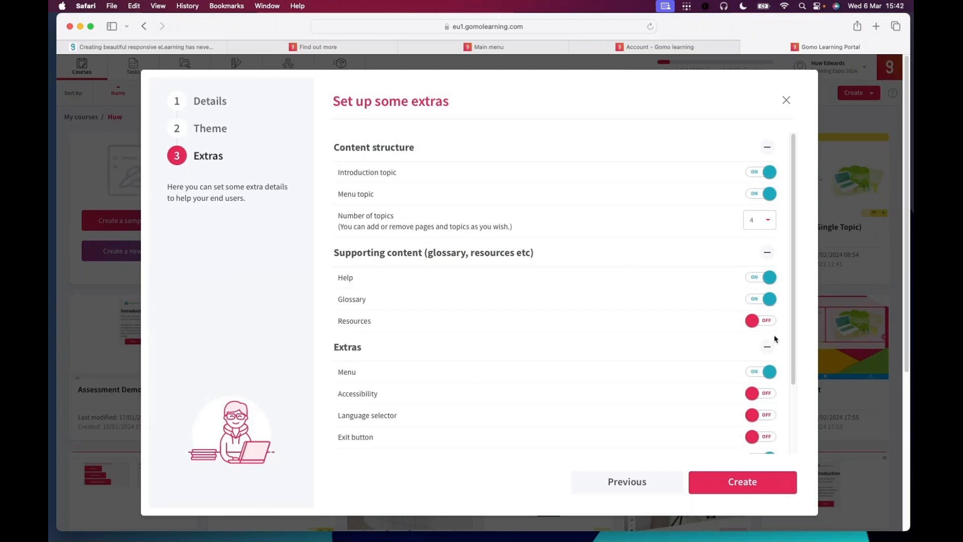
pyautogui.scroll(-1, 775, 416)
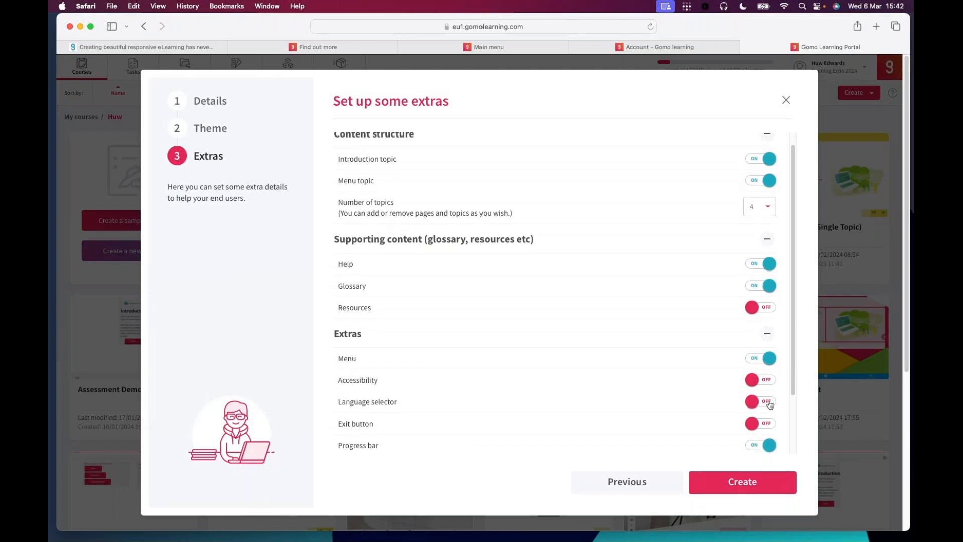
pyautogui.click(771, 403)
pyautogui.moveTo(794, 386); pyautogui.dragTo(795, 404)
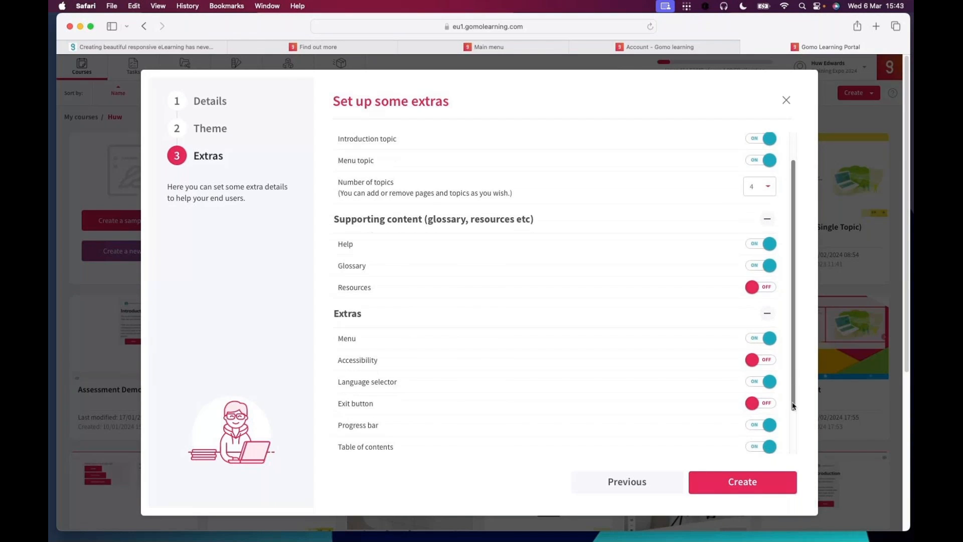
pyautogui.click(749, 486)
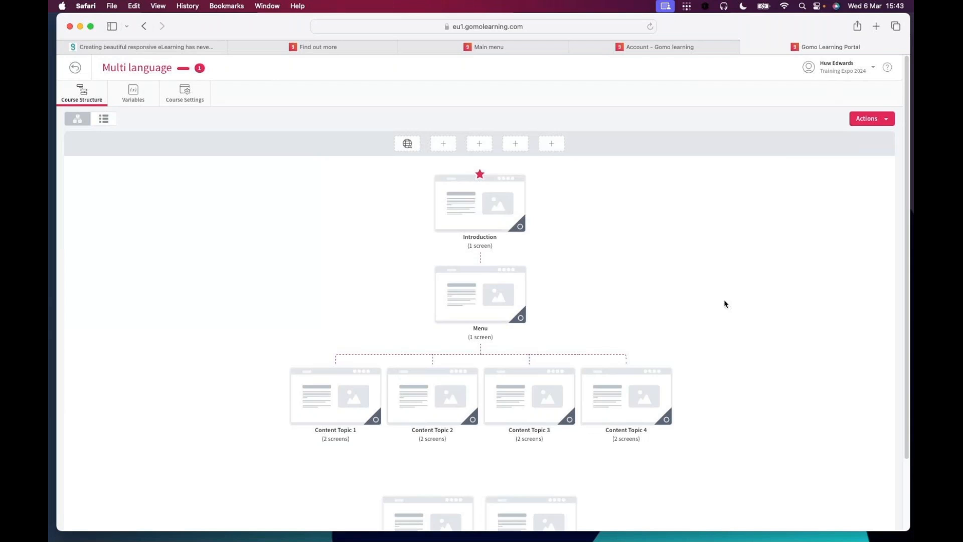
# Open Content Topic 1 from the course structure for editing and look at its screens, ending on Screen 1
pyautogui.click(519, 199)
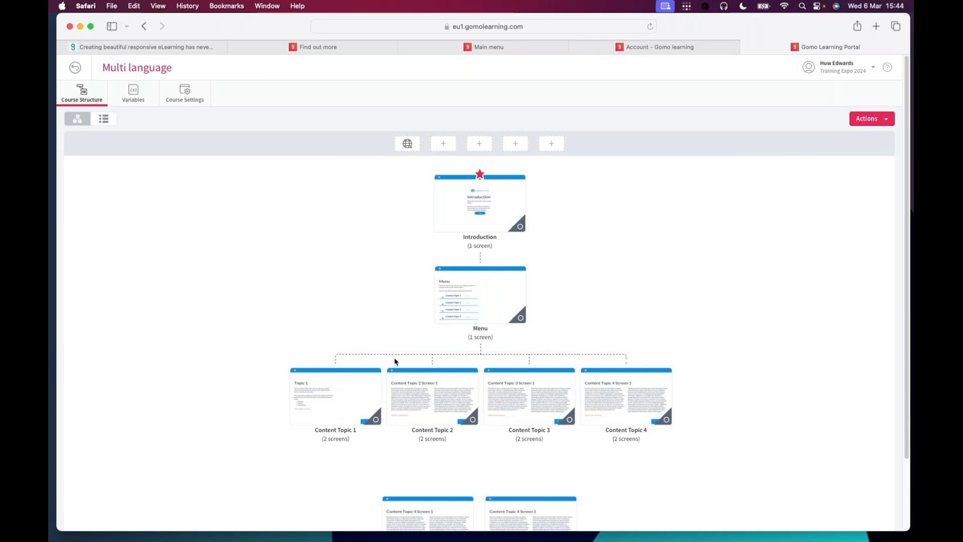
pyautogui.click(328, 394)
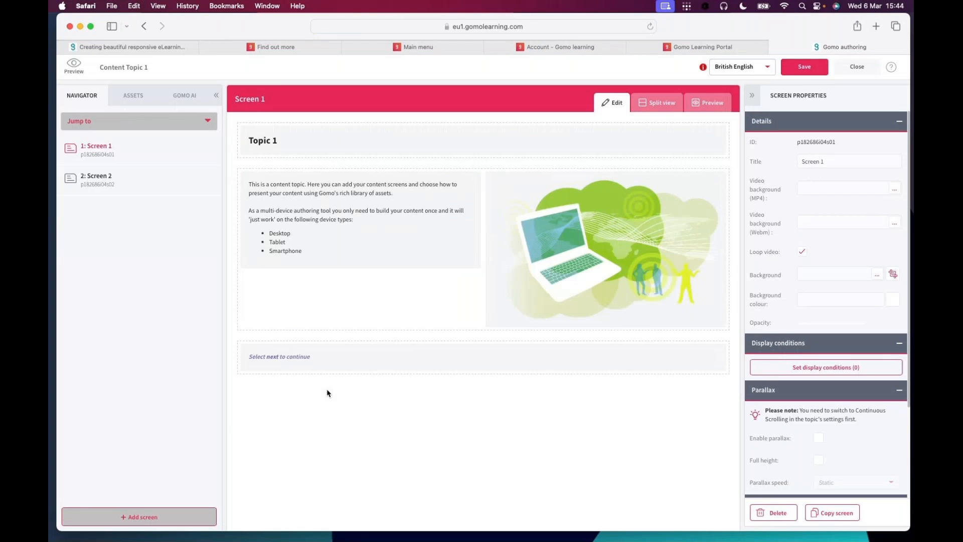
pyautogui.click(92, 178)
pyautogui.click(101, 150)
pyautogui.click(519, 157)
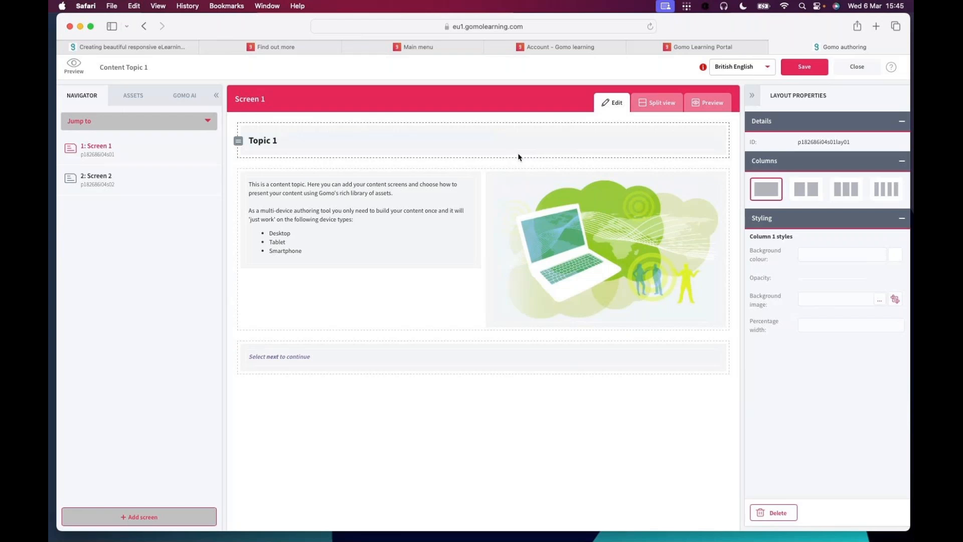
# Show Screen 1 in split view and change its title text to "Welcome" in the H2 (Sub heading) style
pyautogui.click(656, 106)
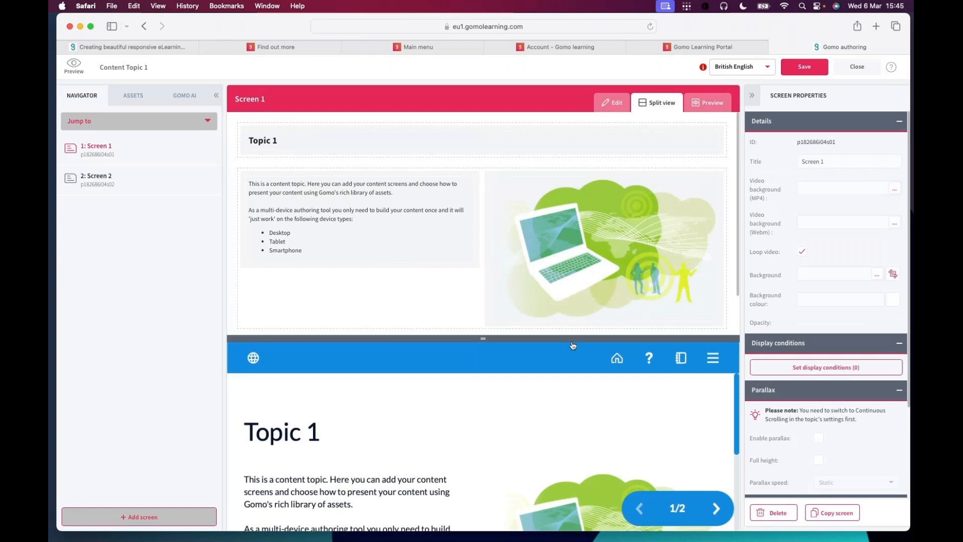
pyautogui.moveTo(574, 339); pyautogui.dragTo(545, 297)
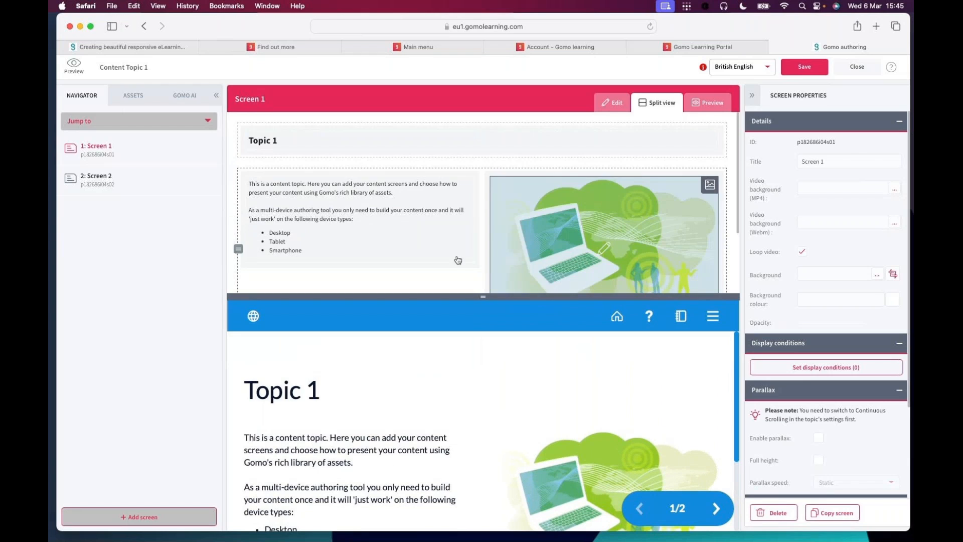
pyautogui.doubleClick(304, 145)
pyautogui.moveTo(411, 244); pyautogui.dragTo(324, 232)
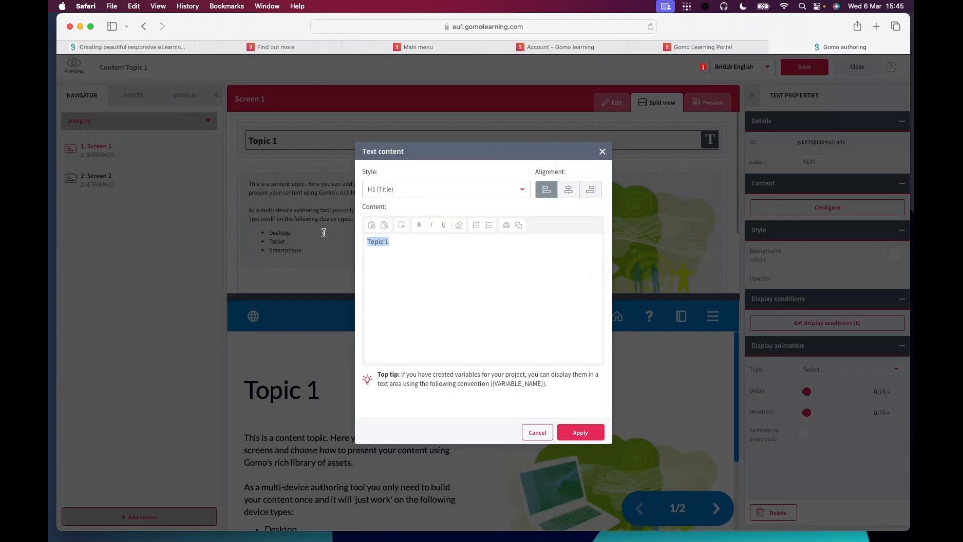
pyautogui.write('Welcome')
pyautogui.click(495, 198)
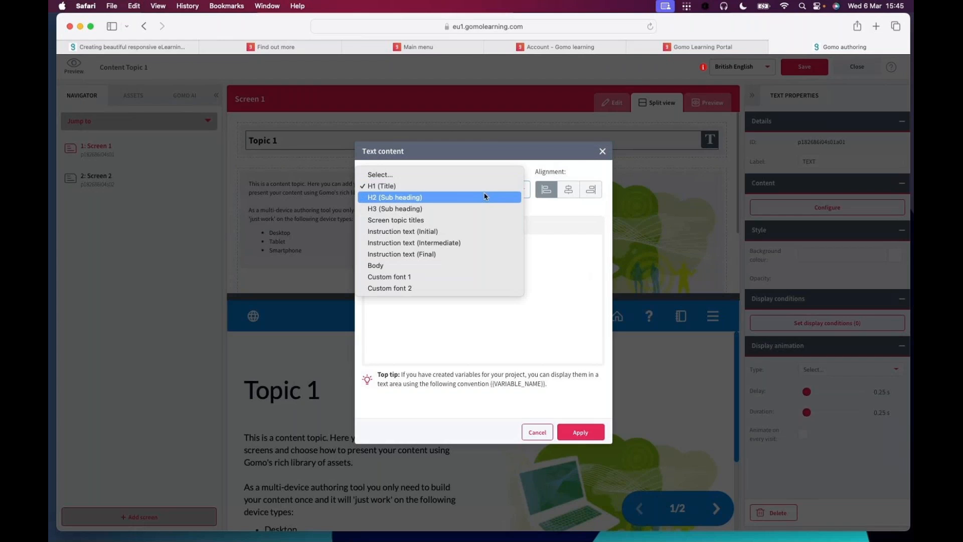
pyautogui.press('Escape')
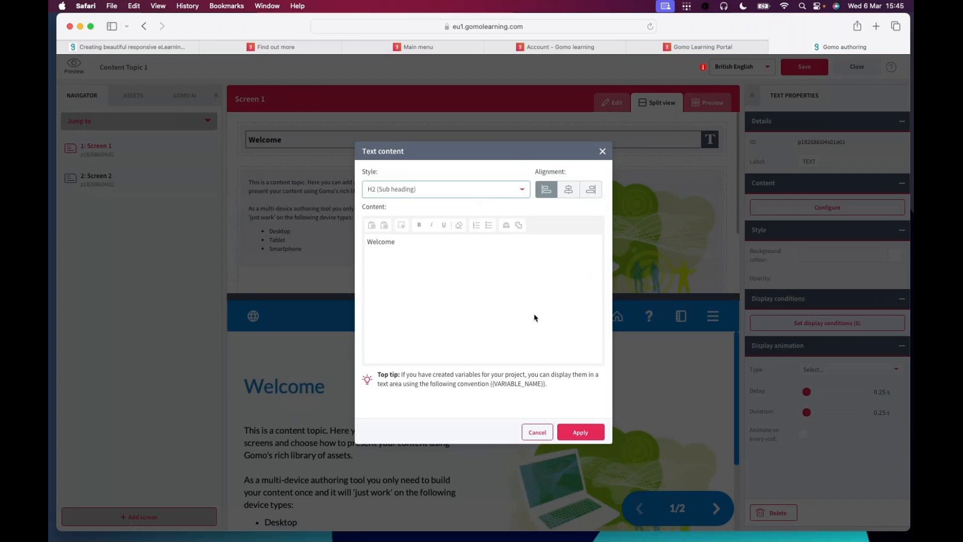
pyautogui.click(579, 437)
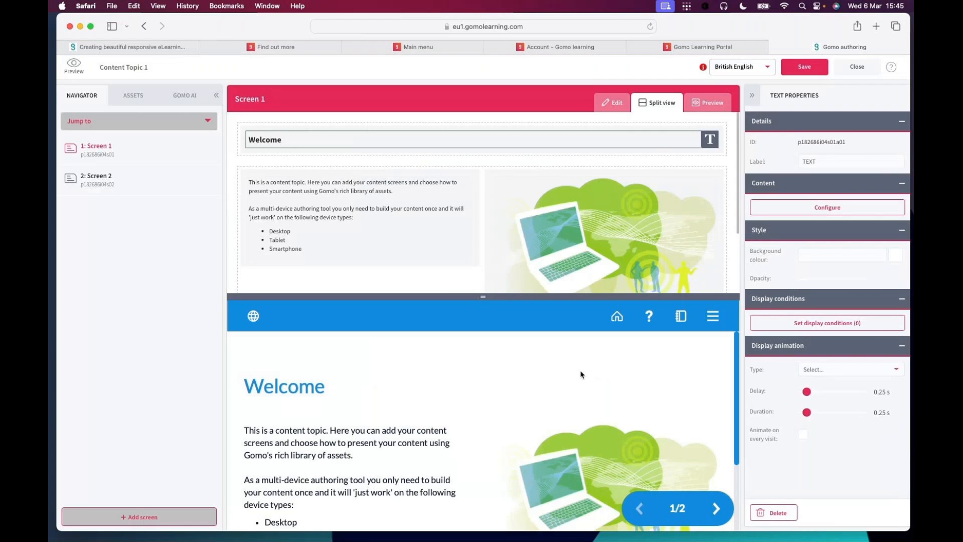
# Return to the edit view and delete the laptop illustration from Screen 1
pyautogui.click(612, 103)
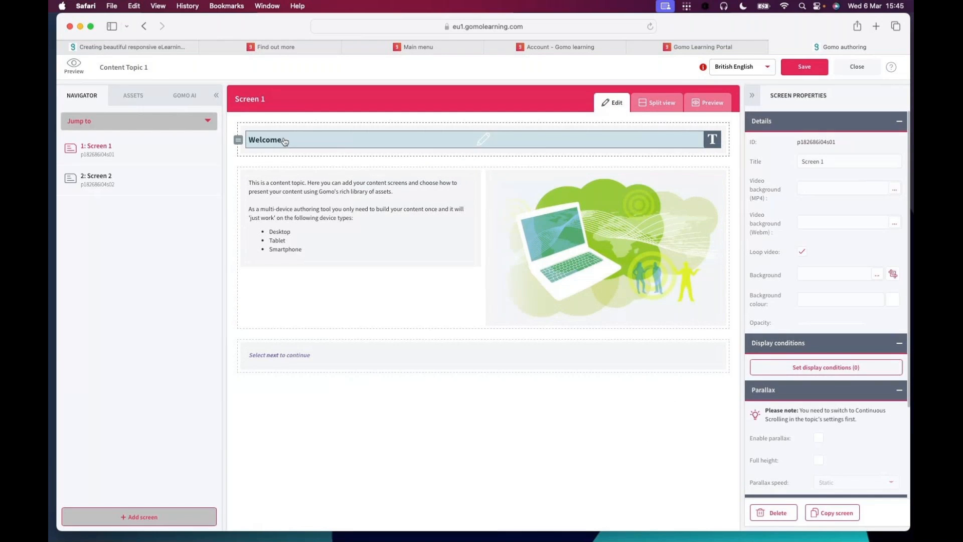
pyautogui.click(577, 236)
pyautogui.click(773, 512)
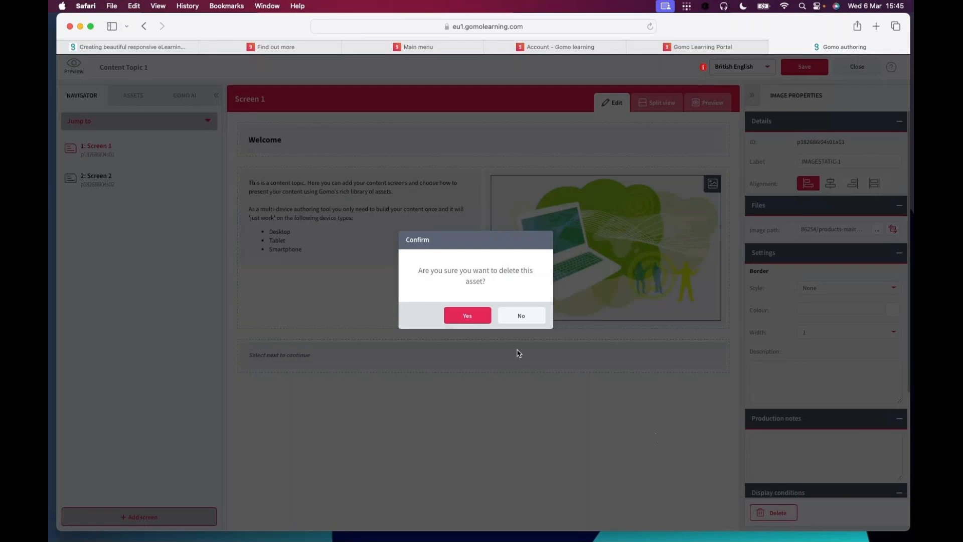
pyautogui.click(477, 316)
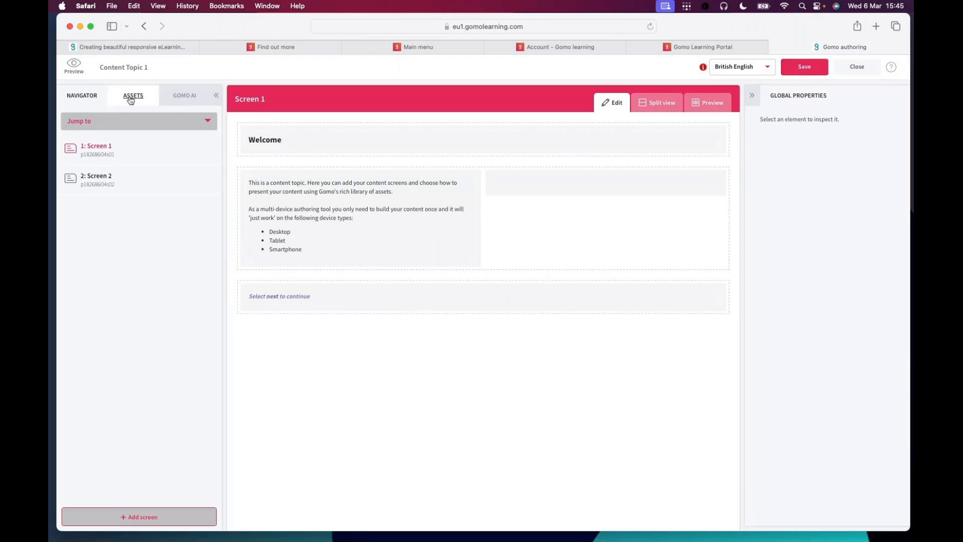
# Look through the Media, Presentation and Question asset categories available for building Screen 1
pyautogui.click(132, 97)
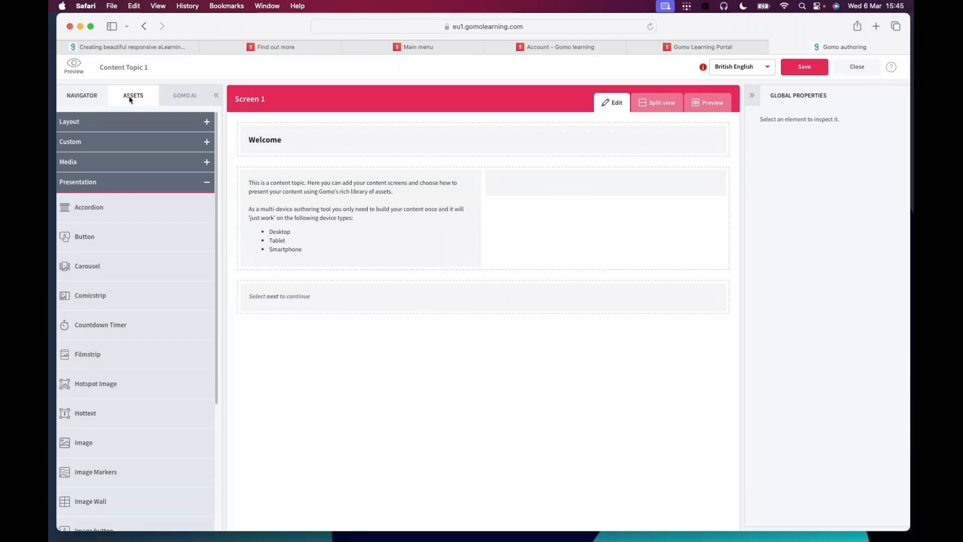
pyautogui.click(116, 163)
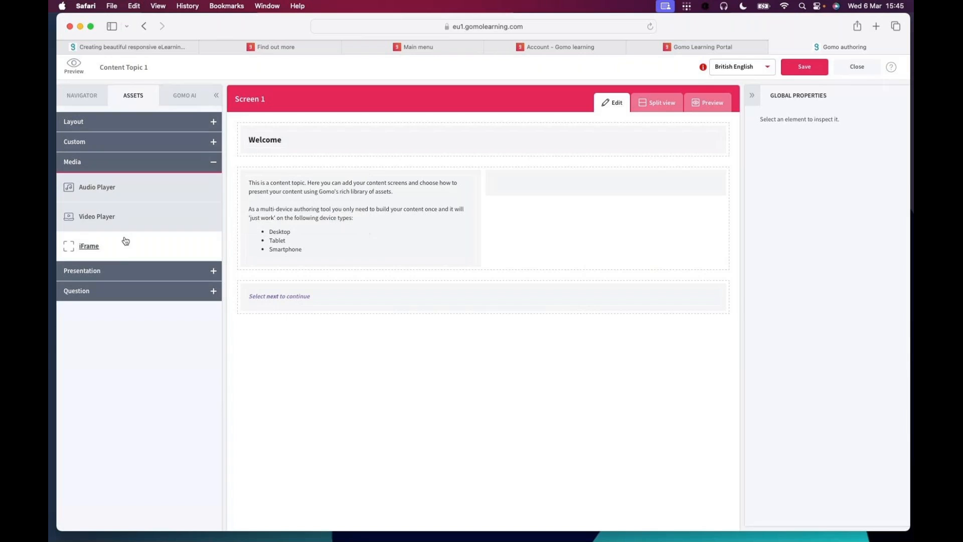
pyautogui.click(129, 271)
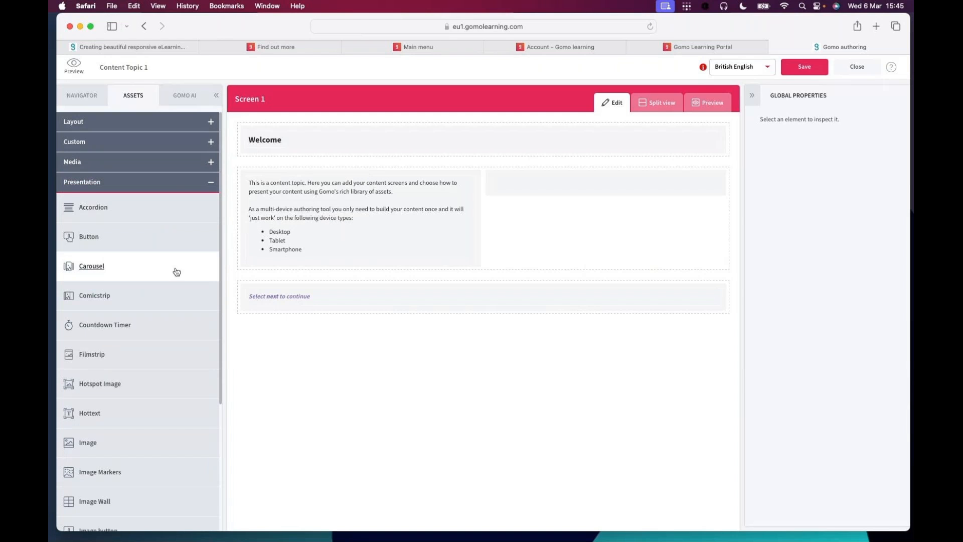
pyautogui.scroll(-5, 174, 271)
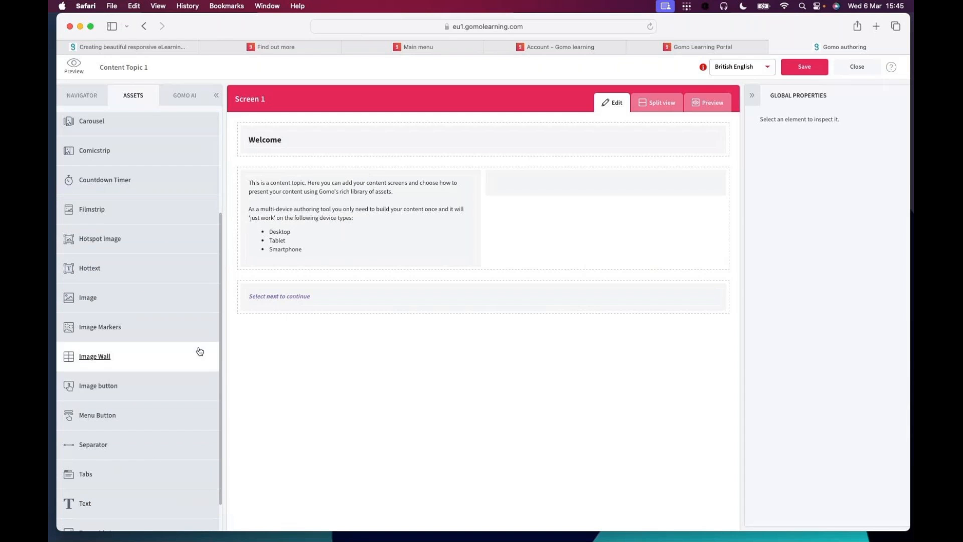
pyautogui.scroll(5, 185, 371)
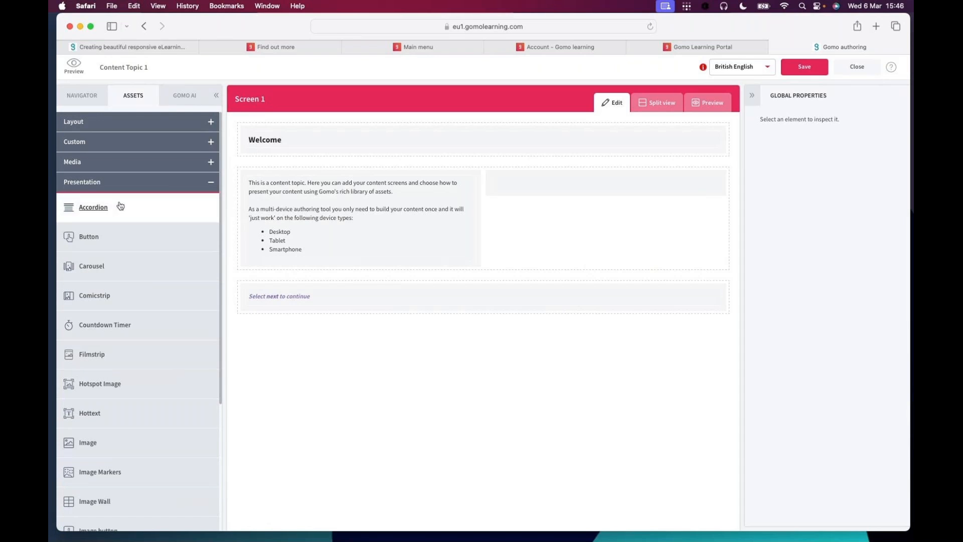
pyautogui.click(111, 184)
pyautogui.click(127, 207)
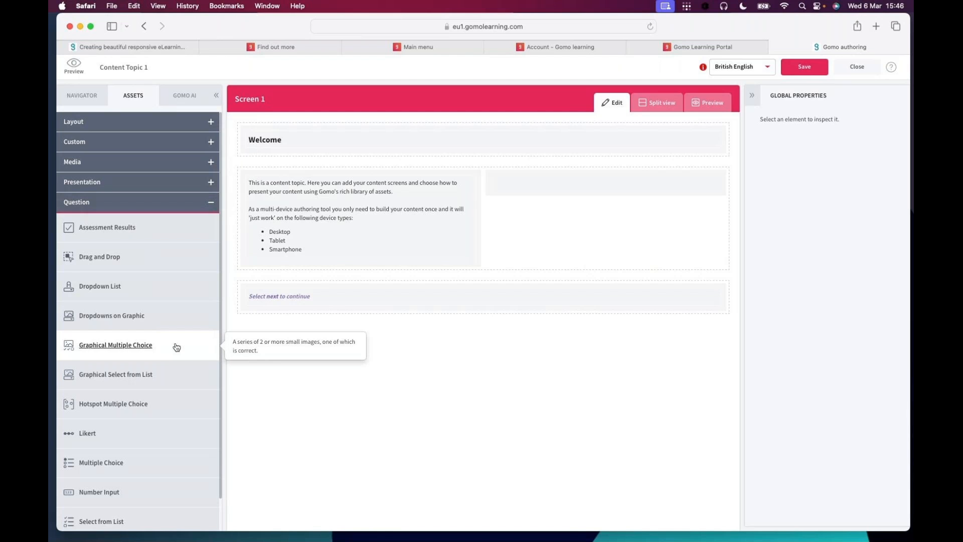
# Add a Video Player to the empty column beside the body text and play it in preview, muting and pausing it
pyautogui.click(109, 164)
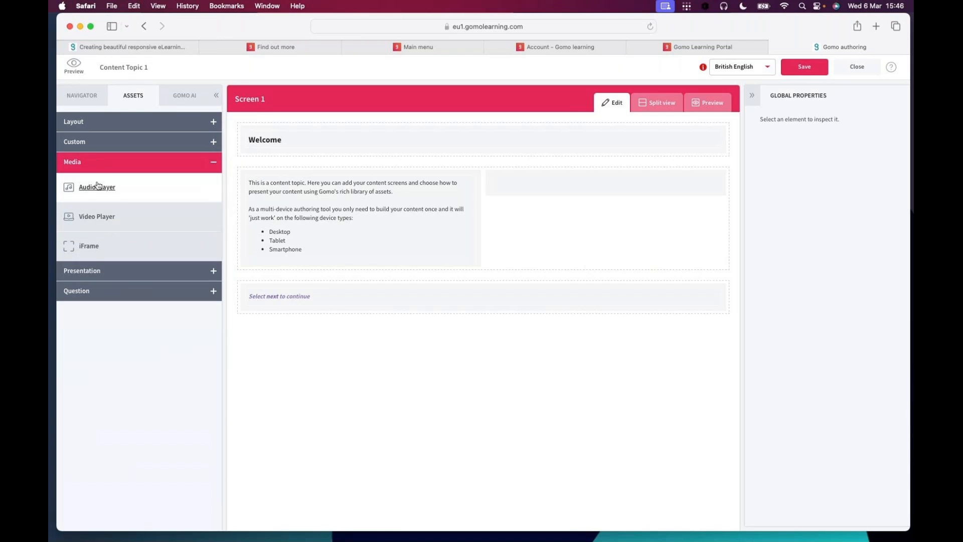
pyautogui.moveTo(96, 217); pyautogui.dragTo(556, 209)
pyautogui.click(712, 102)
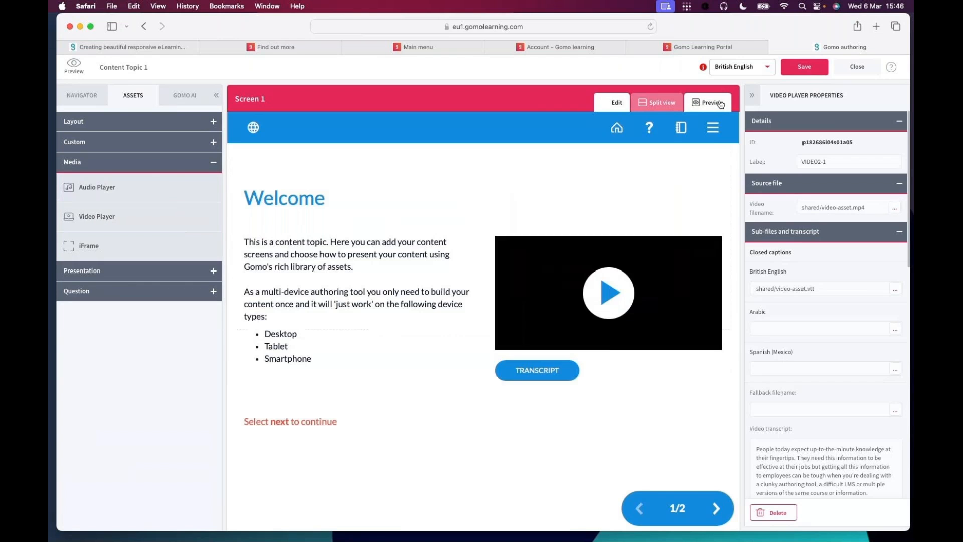
pyautogui.click(616, 288)
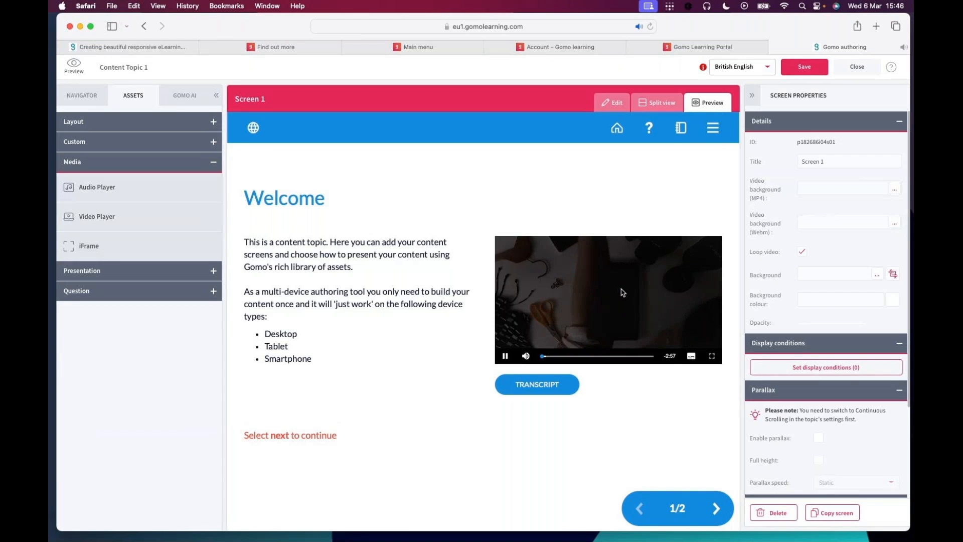
pyautogui.click(526, 356)
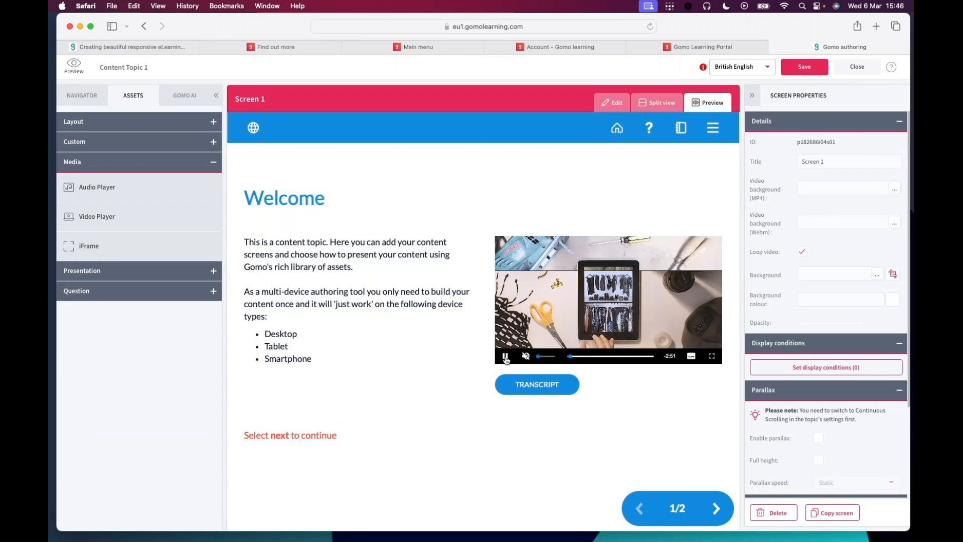
pyautogui.click(506, 356)
# Return to the edit view and set the video player's source file to brighton_seafront.mp4 from the Demo media/Video folder
pyautogui.click(614, 103)
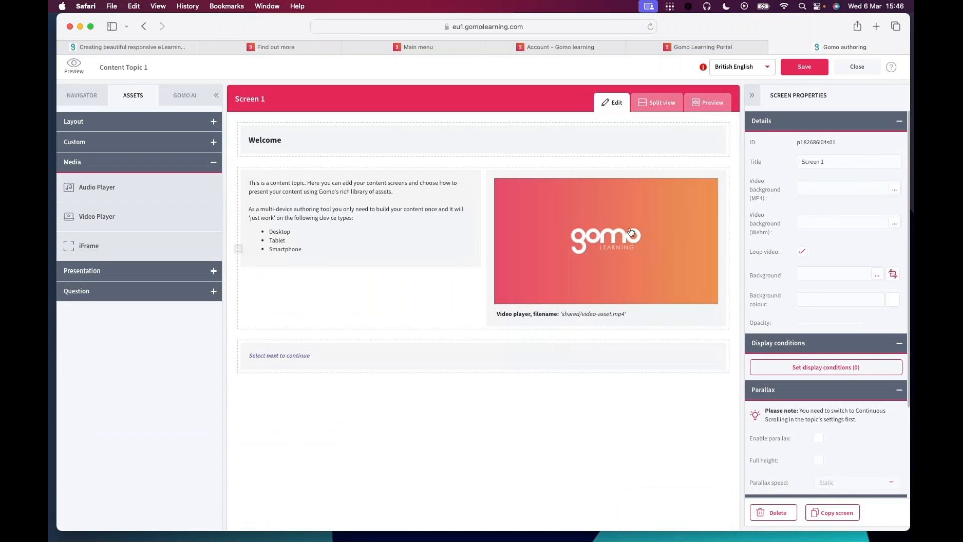
pyautogui.doubleClick(628, 268)
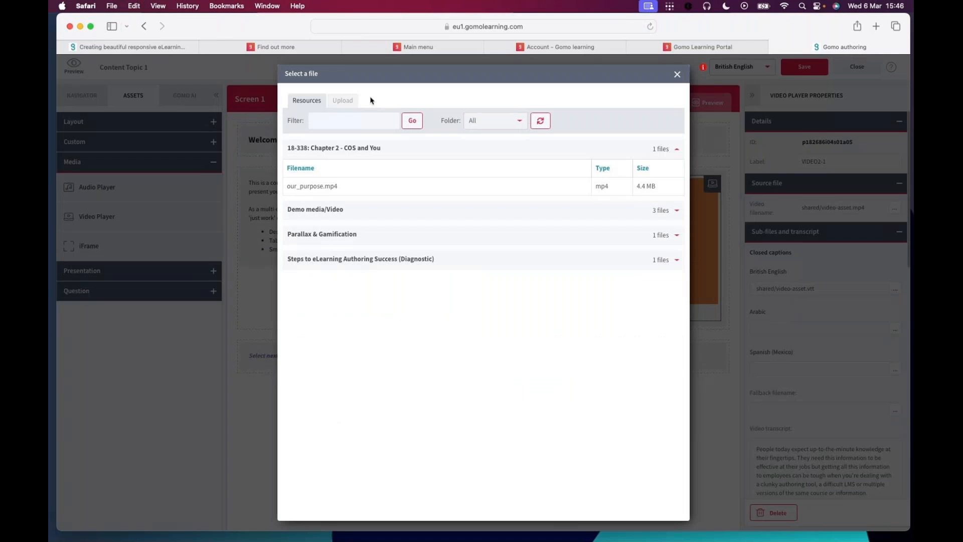
pyautogui.click(343, 100)
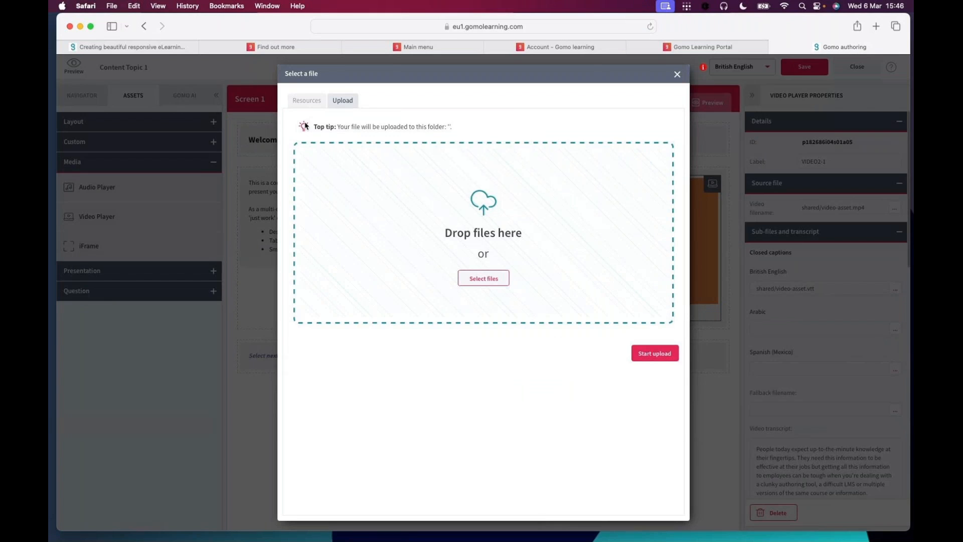
pyautogui.click(306, 101)
pyautogui.click(349, 210)
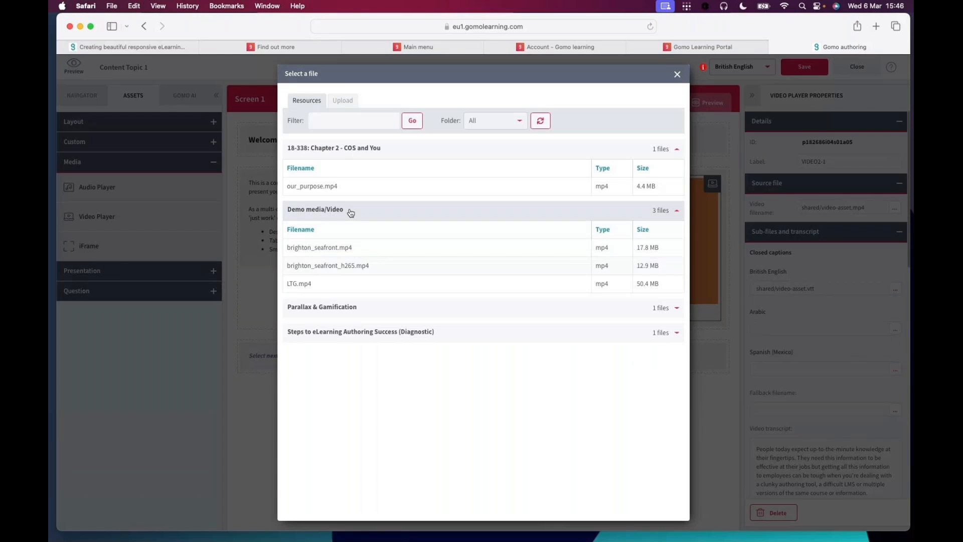
pyautogui.click(375, 248)
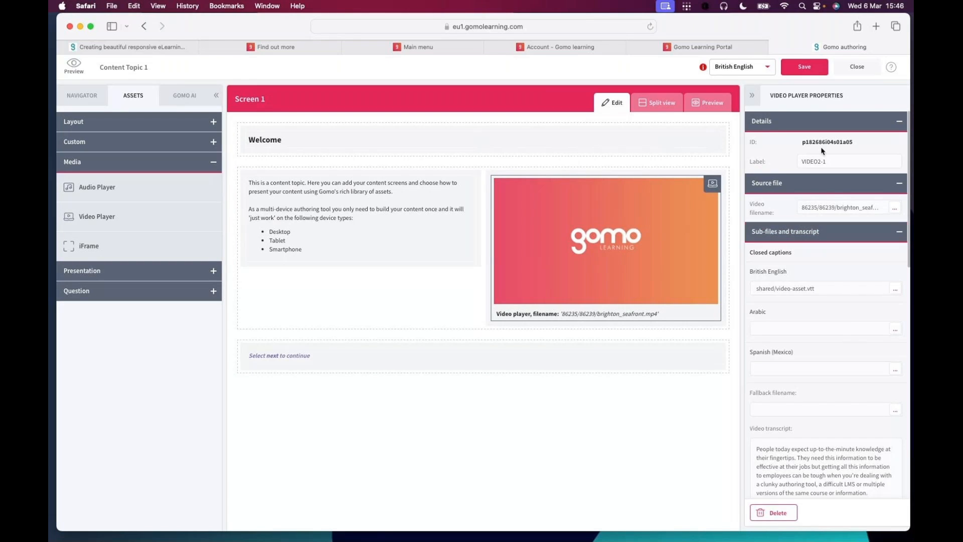
# Review the video player's closed captions, transcript and media settings, and save Content Topic 1
pyautogui.scroll(-2, 831, 346)
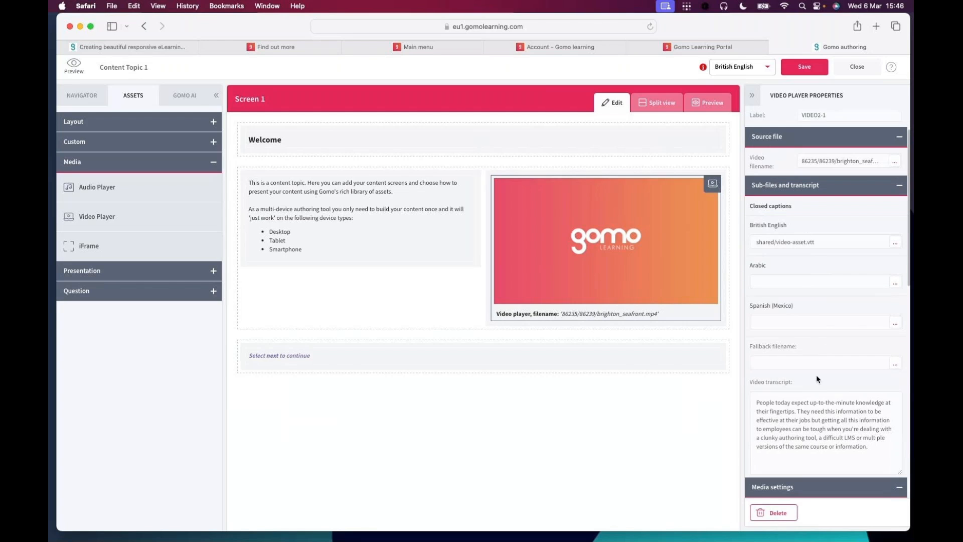
pyautogui.moveTo(756, 402); pyautogui.dragTo(873, 449)
pyautogui.scroll(-5, 871, 444)
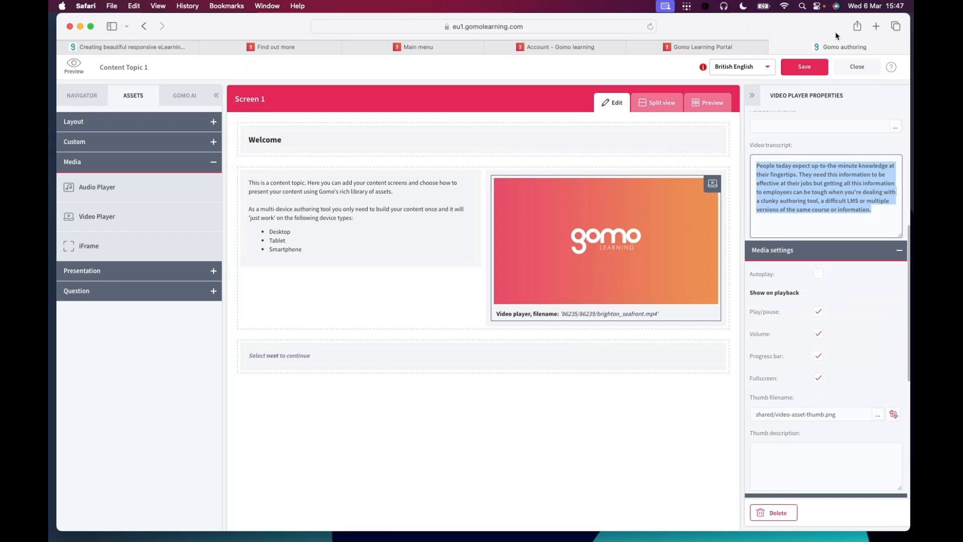
pyautogui.click(805, 67)
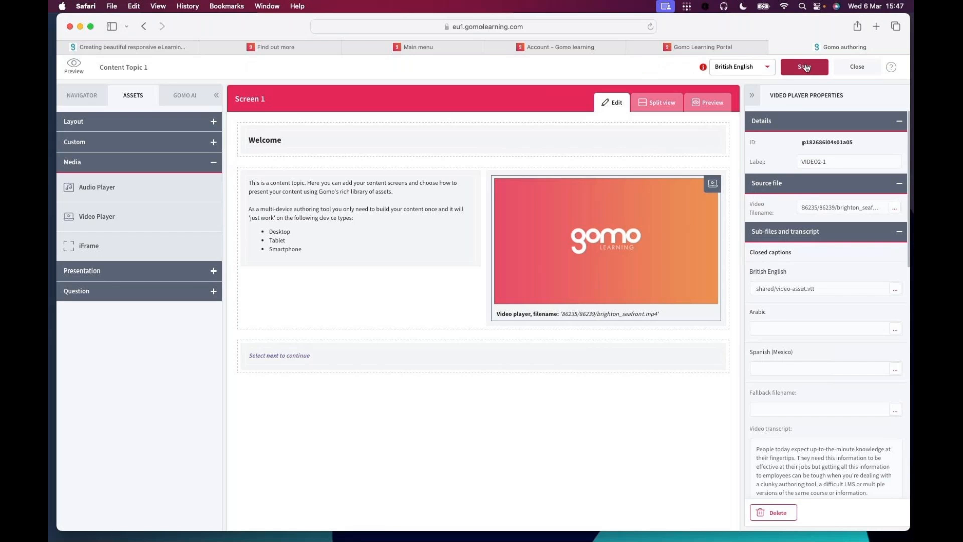
# Switch to the Multi language course structure and export the course in all its languages as XLIFF for translation
pyautogui.click(679, 48)
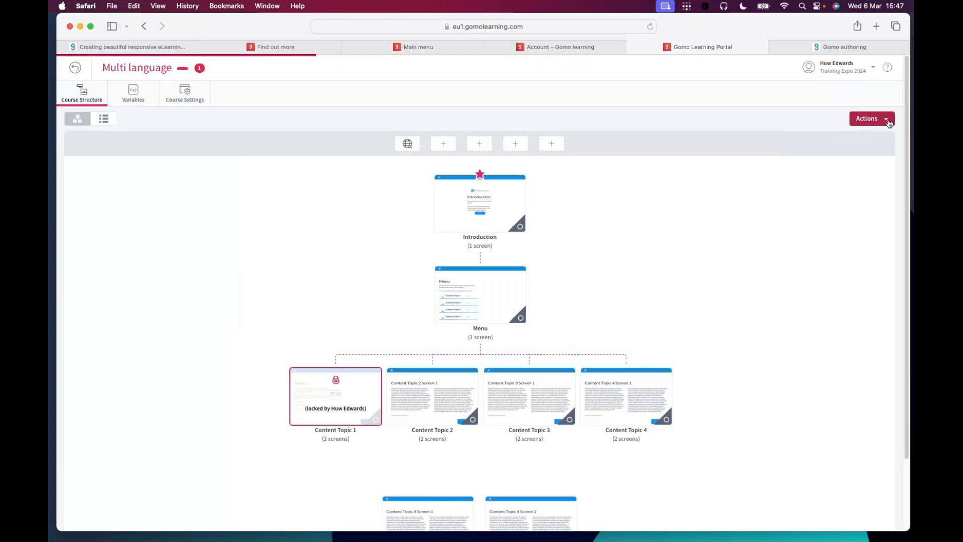
pyautogui.click(889, 121)
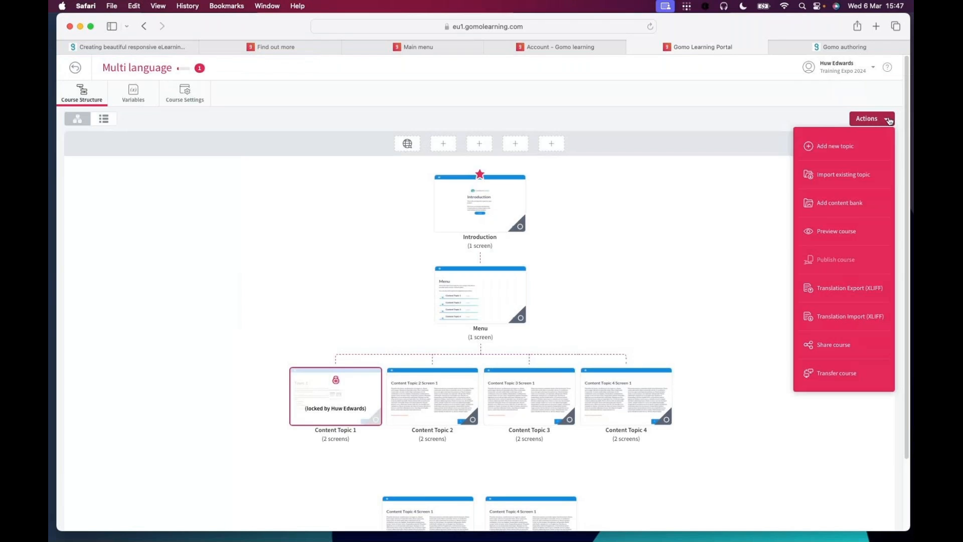
pyautogui.click(850, 296)
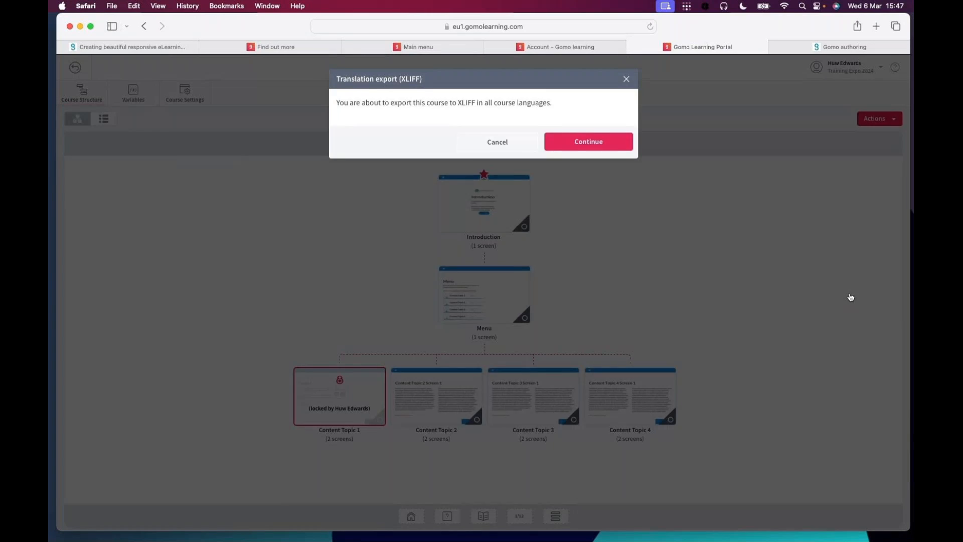
pyautogui.click(597, 146)
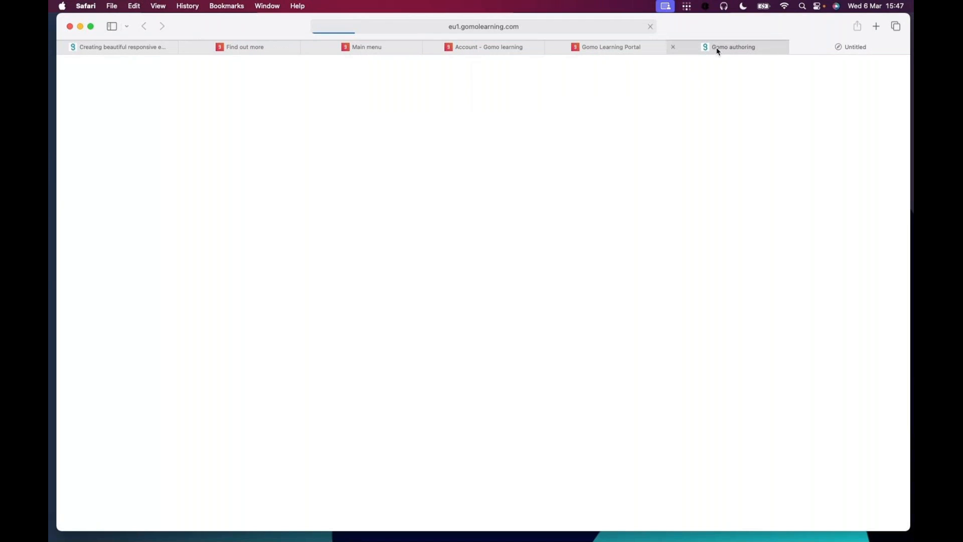
pyautogui.moveTo(719, 51)
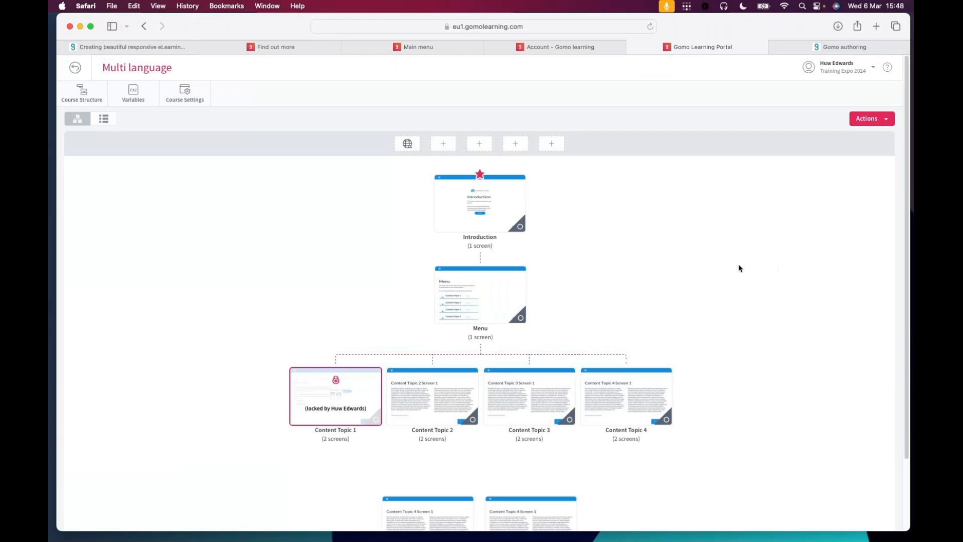
# View the XLIFF translation import upload dialog for the course and close it
pyautogui.click(885, 119)
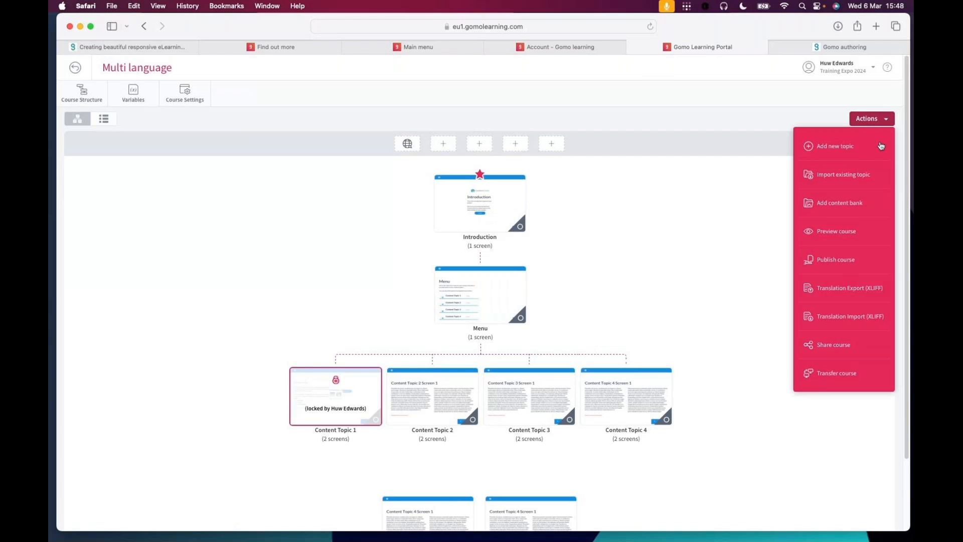
pyautogui.click(837, 317)
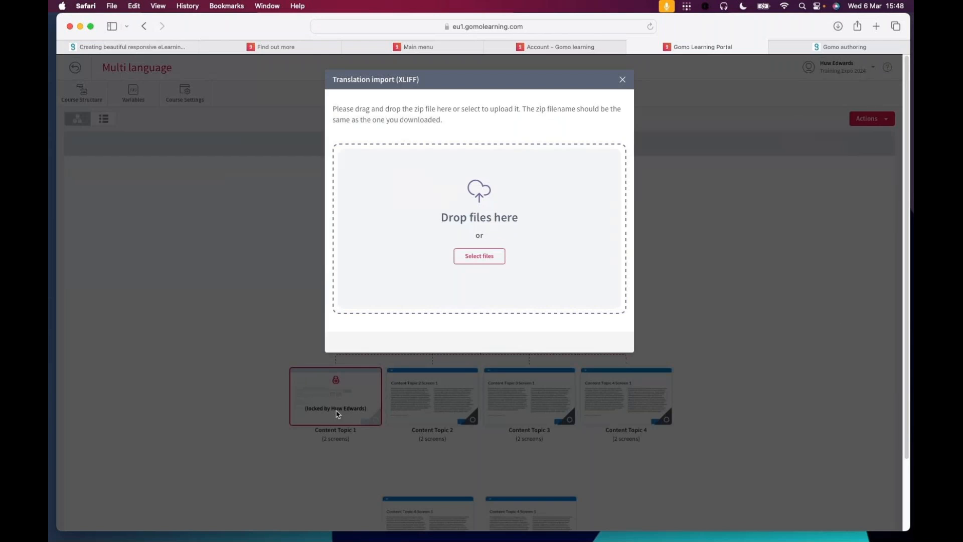
pyautogui.click(622, 80)
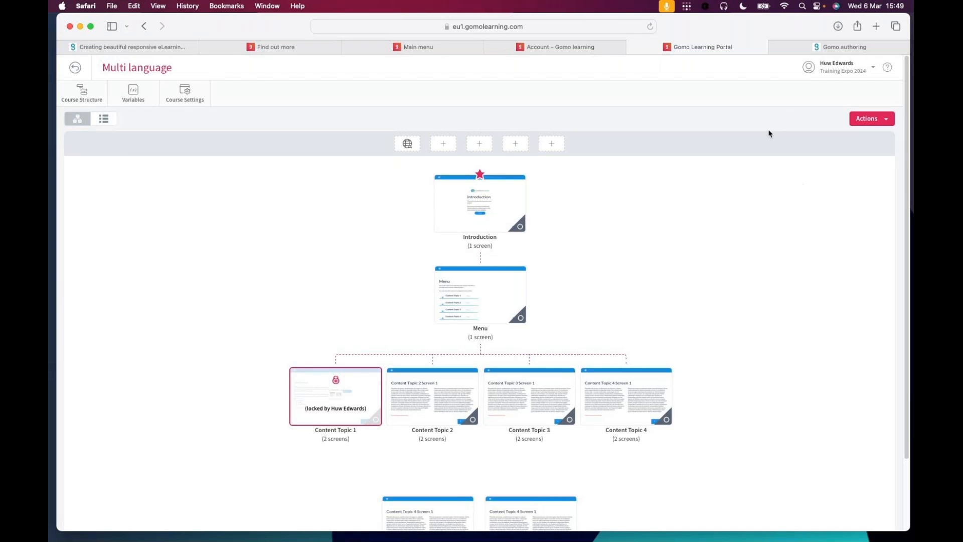
# Return to the Content Topic 1 editor and switch the editing language from British English to Arabic
pyautogui.click(800, 54)
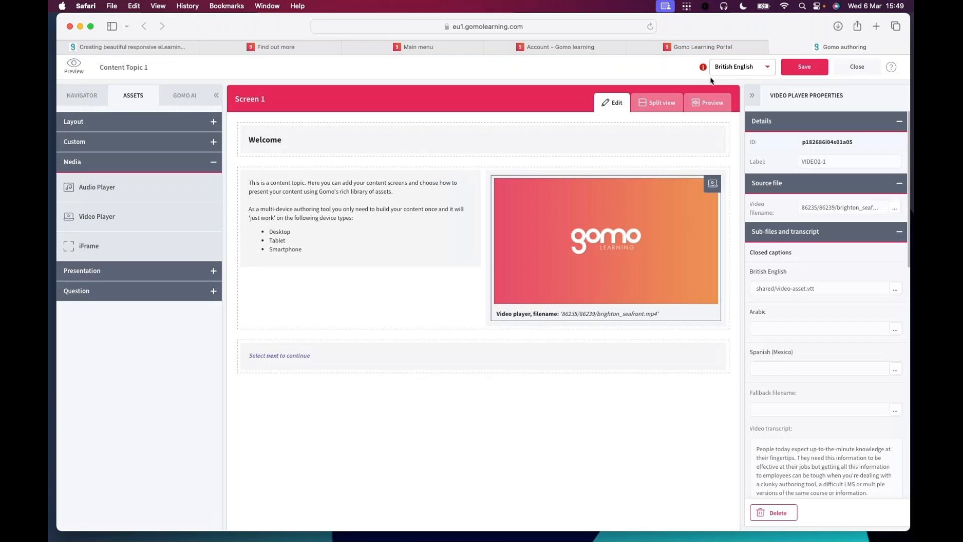
pyautogui.click(728, 69)
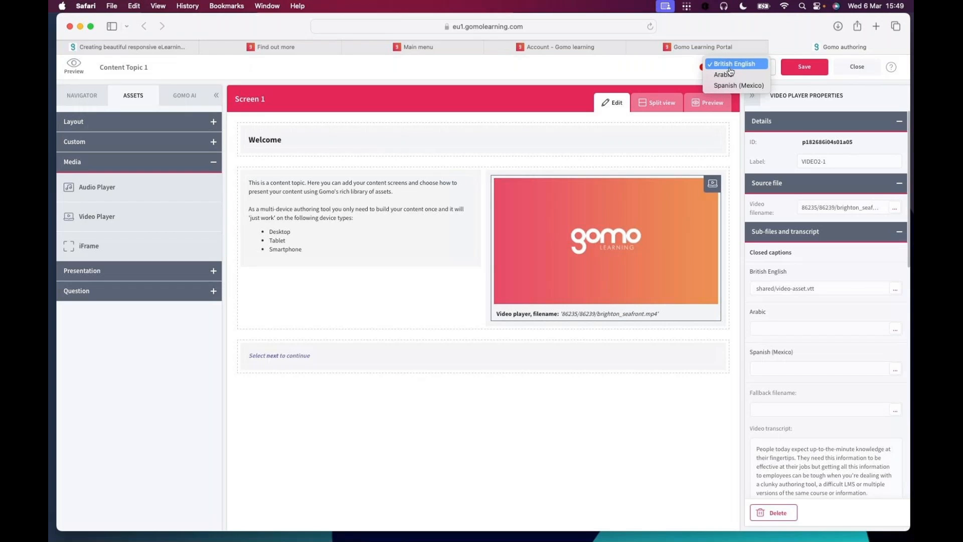
pyautogui.click(722, 74)
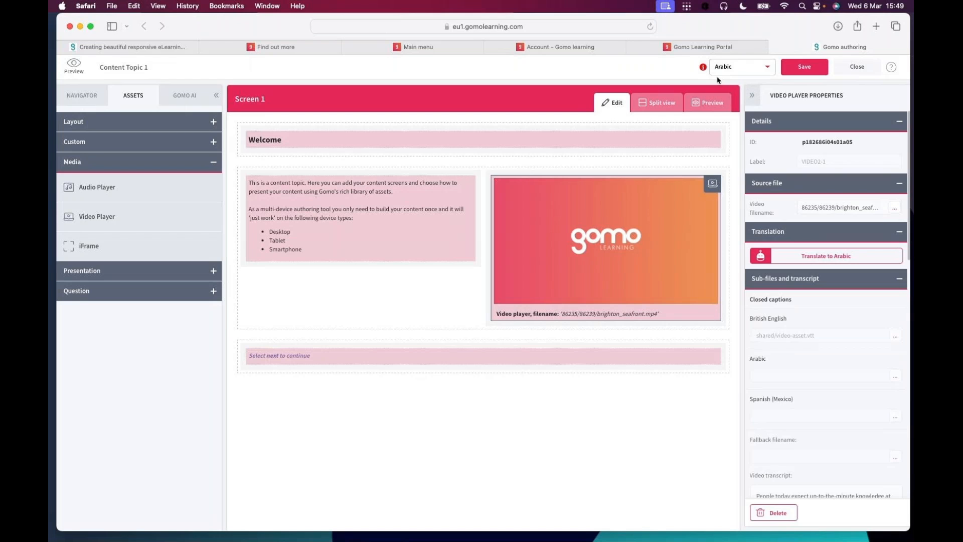
pyautogui.click(725, 72)
pyautogui.click(727, 78)
pyautogui.click(728, 70)
pyautogui.click(726, 54)
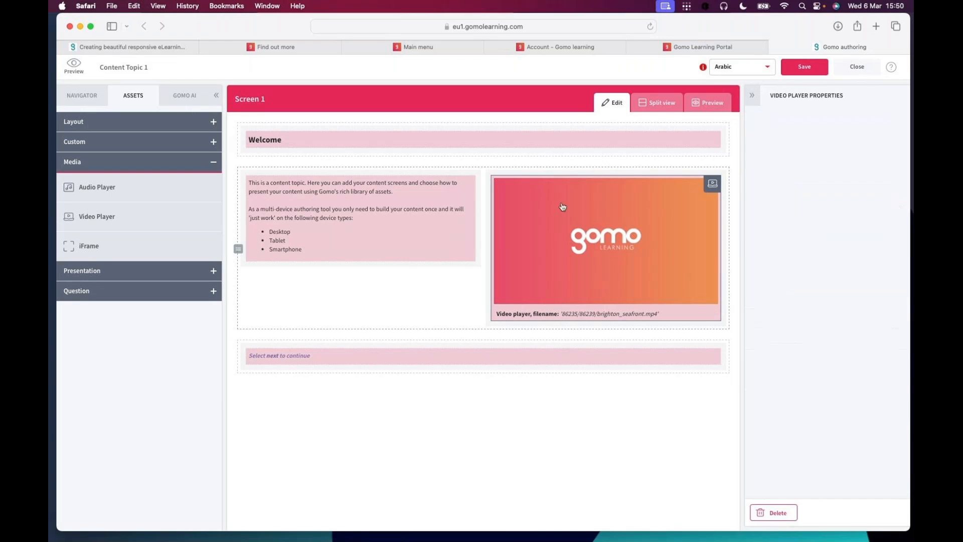
# View the Arabic version's body text content, look at the Gomo AI add-ons, and return to the asset library
pyautogui.doubleClick(340, 210)
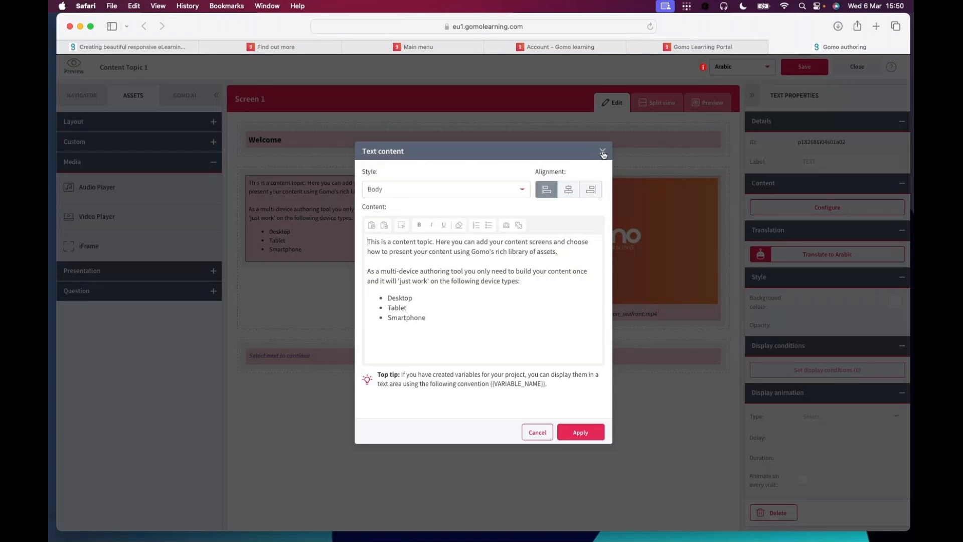
pyautogui.click(603, 152)
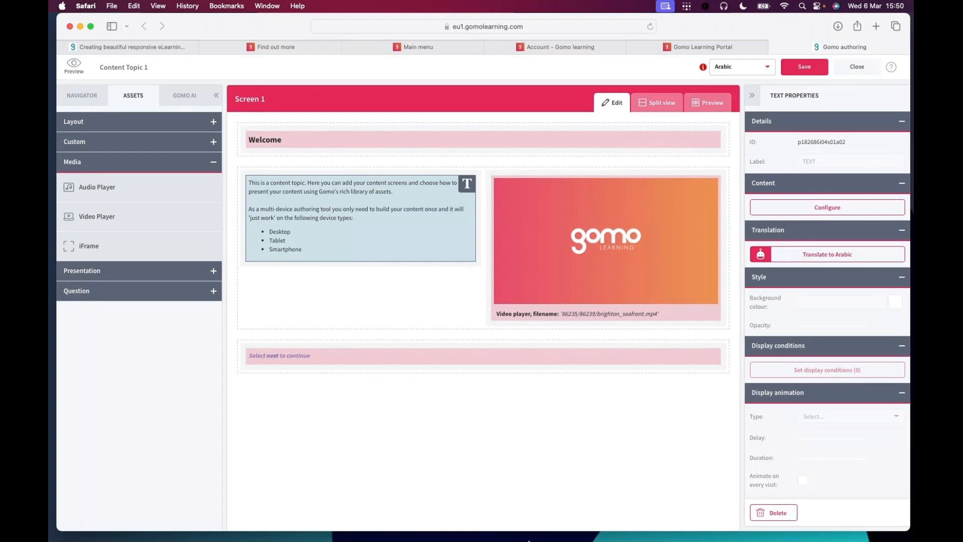
pyautogui.click(177, 96)
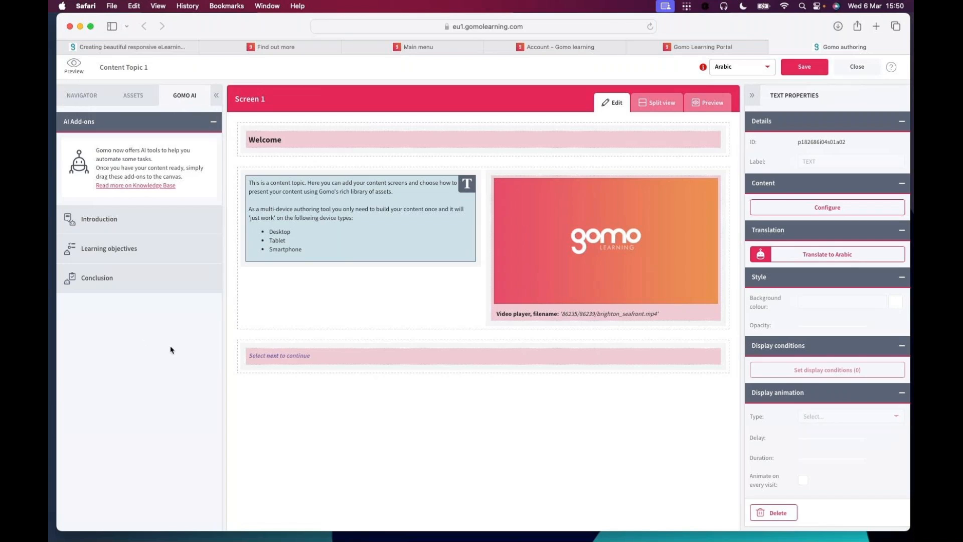
pyautogui.click(134, 101)
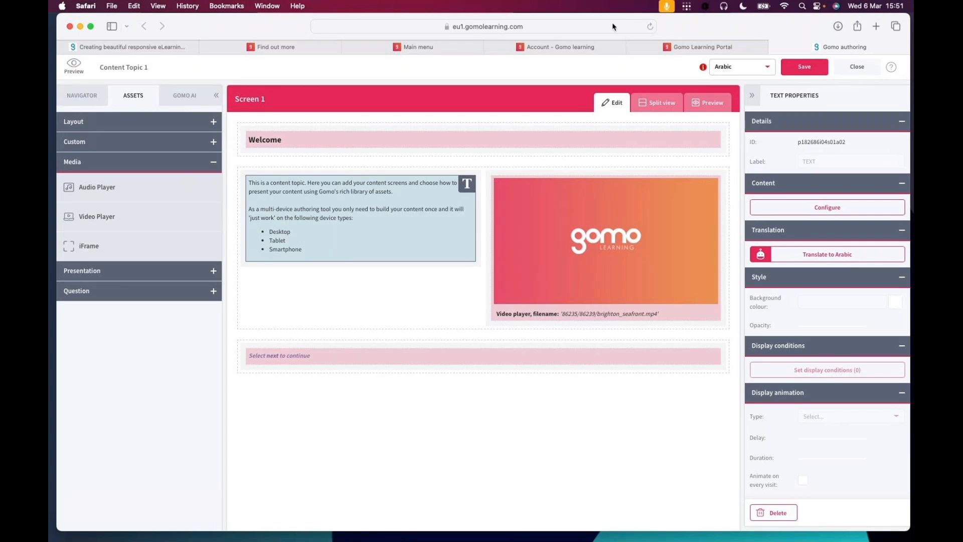
# Examine the OpenAI integration settings in the Gomo learning portal, including the GPT-4 account acknowledgement, and close them
pyautogui.click(562, 46)
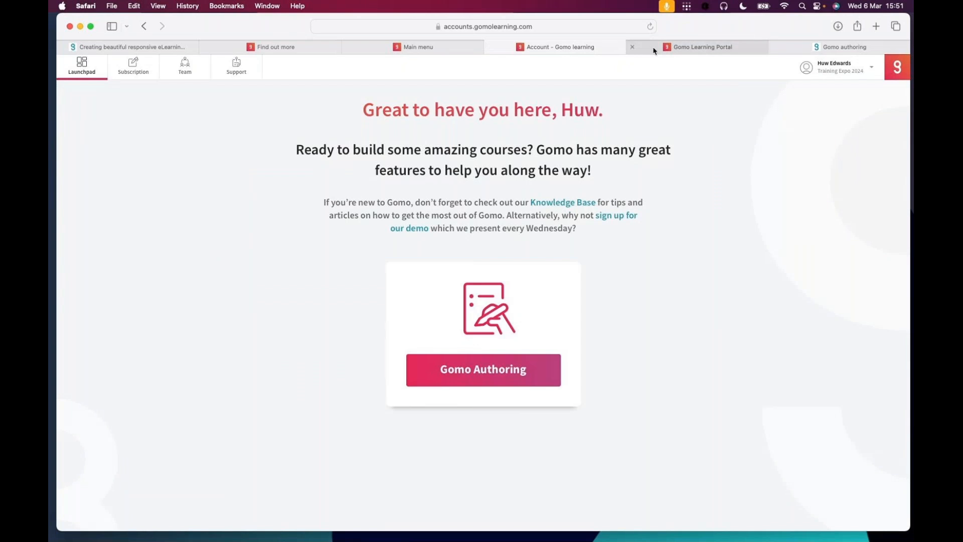
pyautogui.click(667, 47)
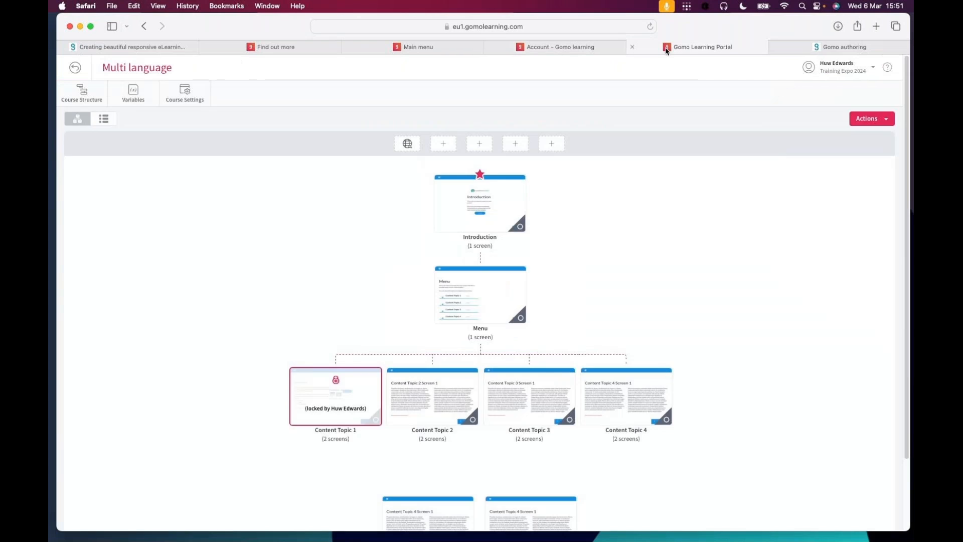
pyautogui.click(75, 67)
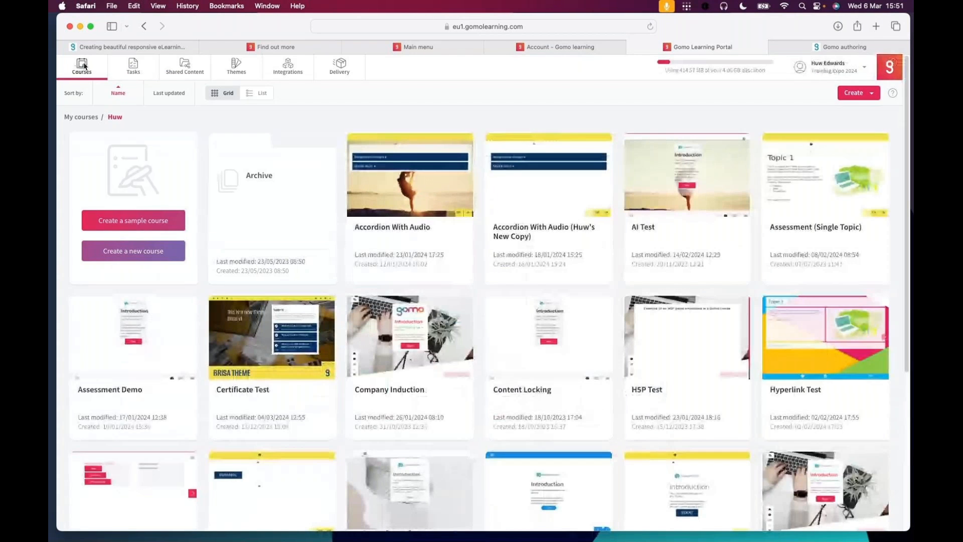
pyautogui.click(290, 72)
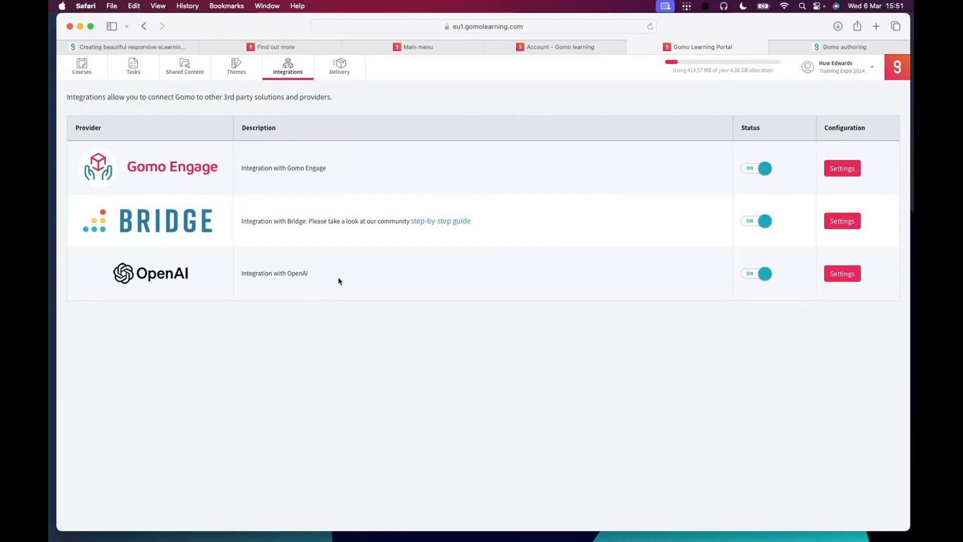
pyautogui.click(842, 275)
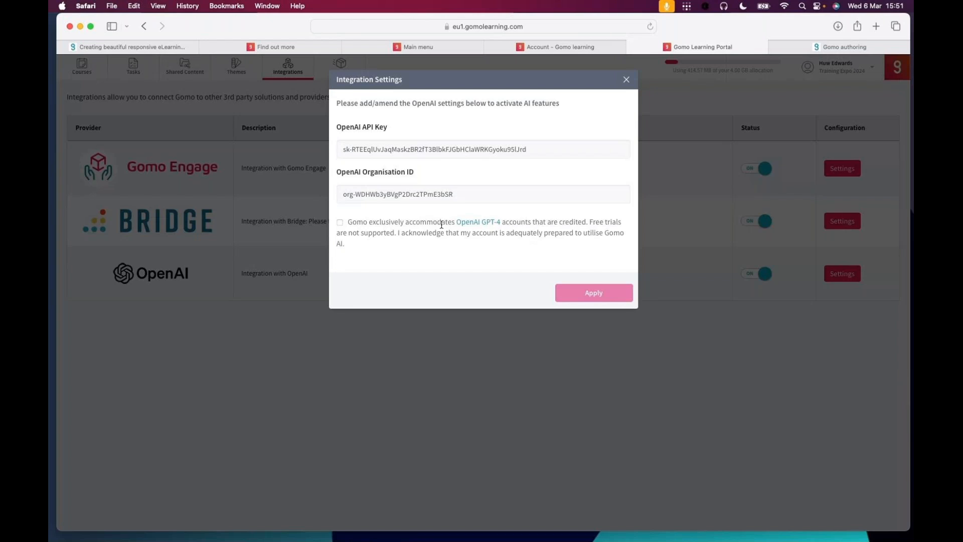
pyautogui.moveTo(349, 222); pyautogui.dragTo(360, 250)
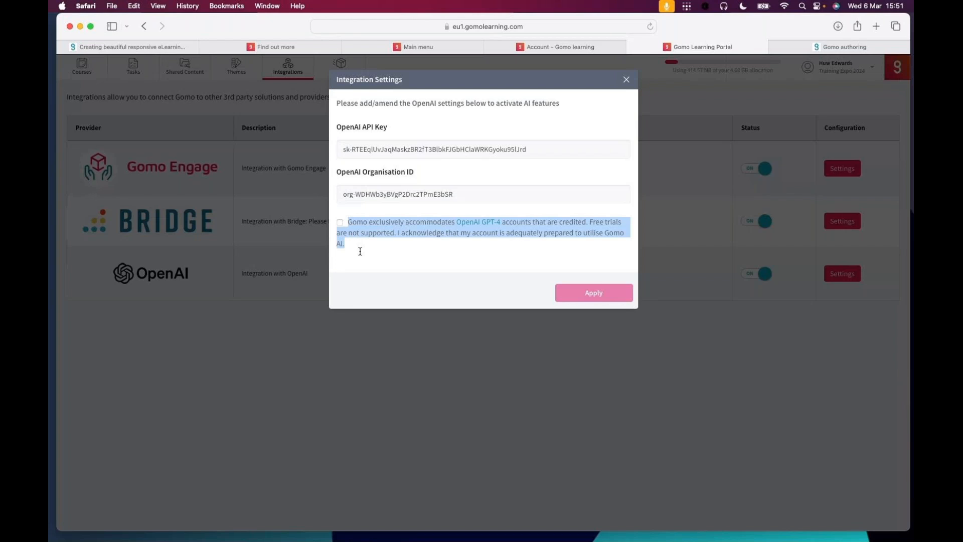
pyautogui.click(515, 249)
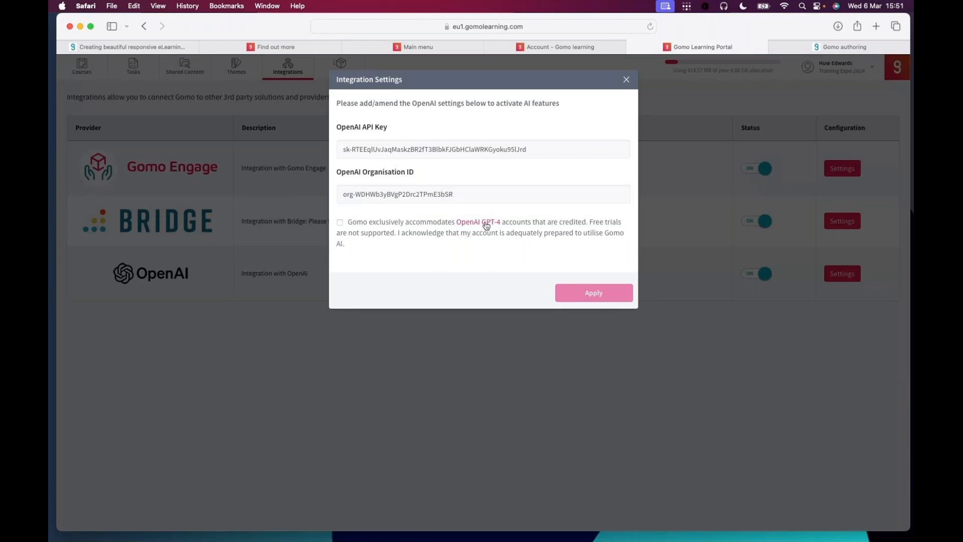
pyautogui.click(626, 80)
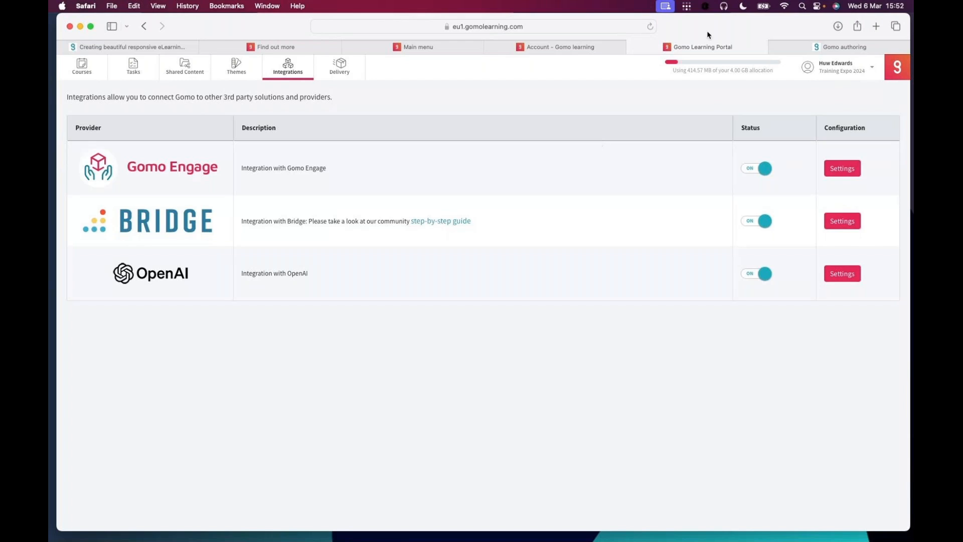
# Return to the Content Topic 1 editor and replace the Welcome heading with its AI translation in Arabic
pyautogui.click(813, 45)
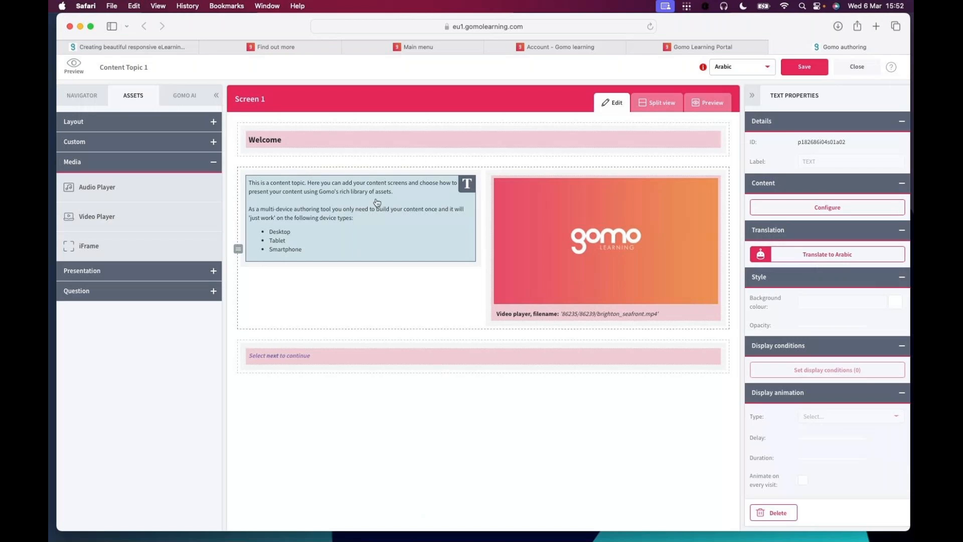
pyautogui.click(397, 140)
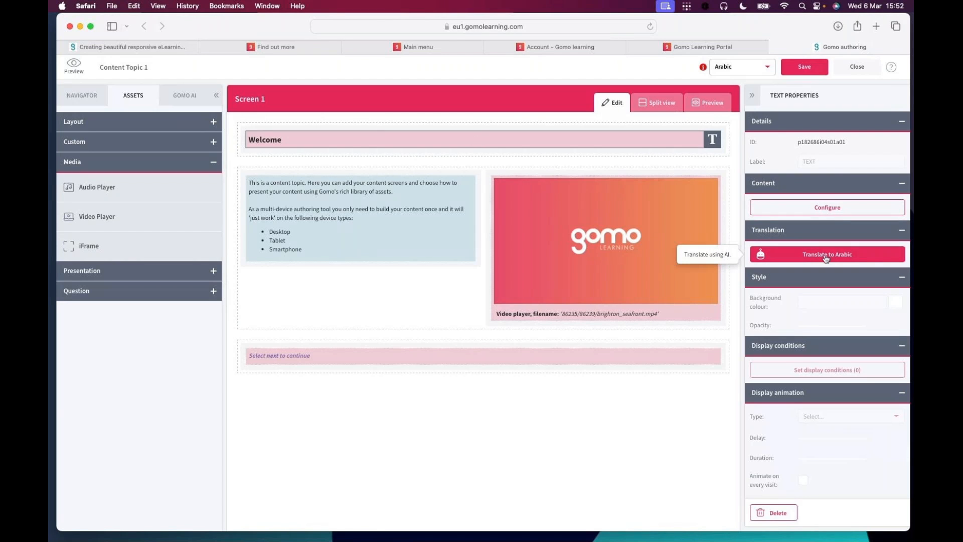
pyautogui.click(854, 259)
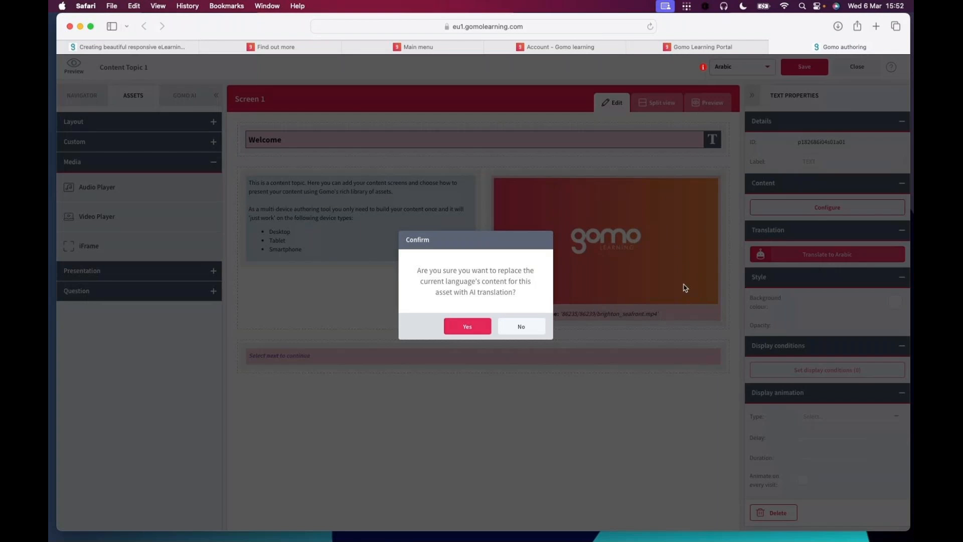
pyautogui.click(474, 326)
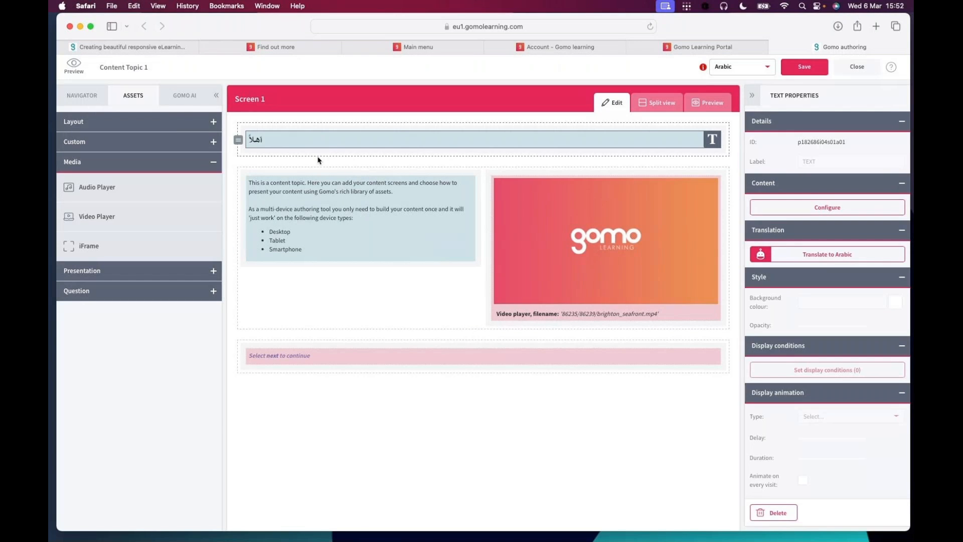
# Replace the Screen 1 body text with its AI translation in Arabic
pyautogui.click(341, 193)
pyautogui.click(831, 261)
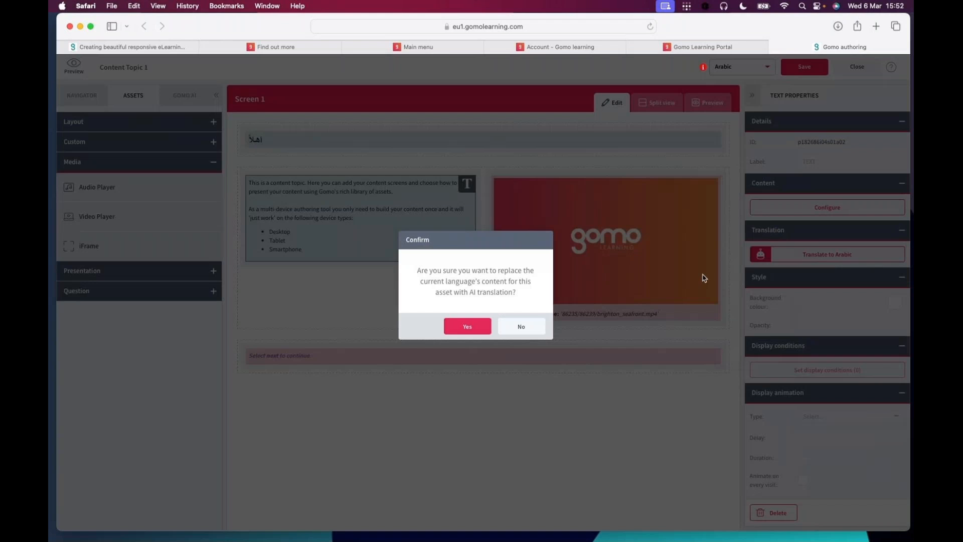
pyautogui.click(460, 327)
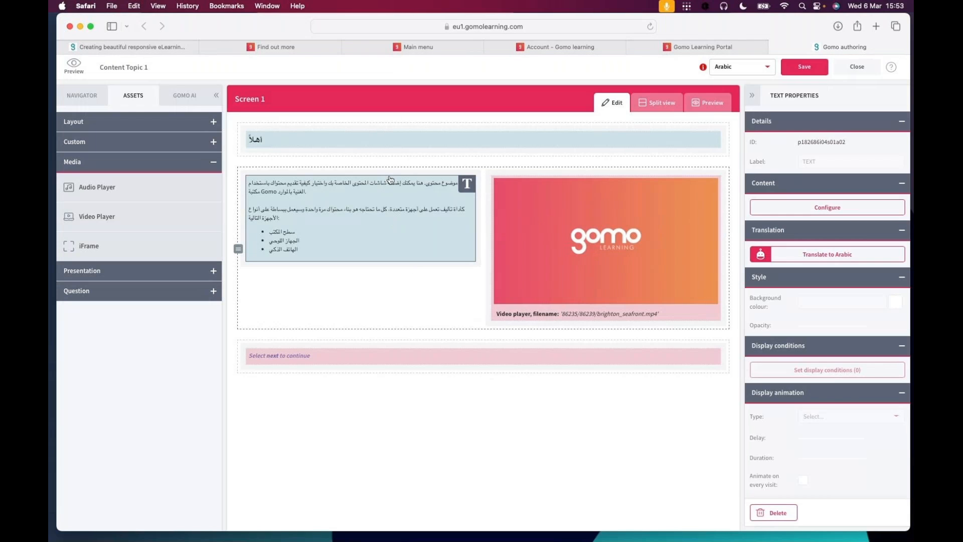
# Switch the editing language to Spanish (Mexico) and replace the Welcome heading with its AI translation
pyautogui.click(737, 66)
pyautogui.click(736, 78)
pyautogui.click(462, 141)
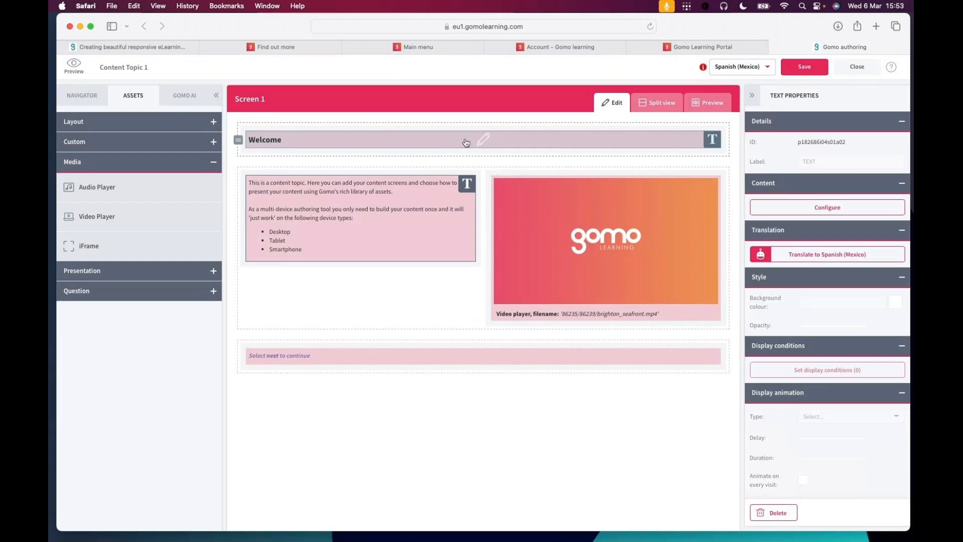
pyautogui.click(834, 255)
pyautogui.click(458, 327)
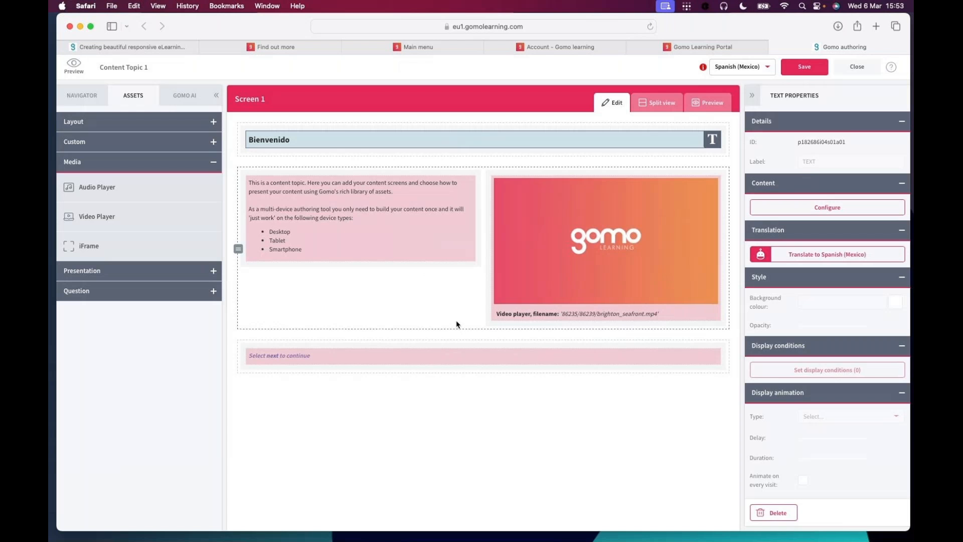
# Replace the Screen 1 body text with its AI translation in Spanish (Mexico)
pyautogui.click(436, 239)
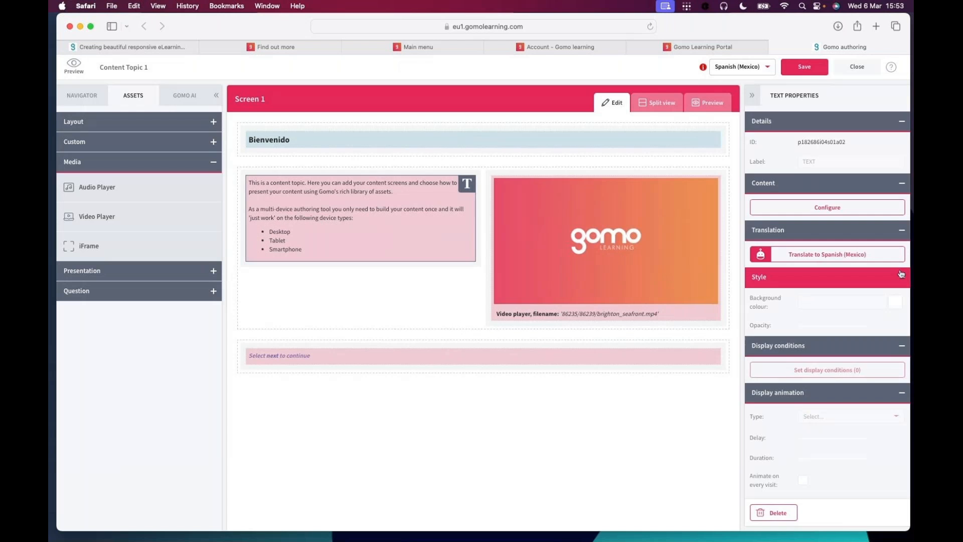
pyautogui.click(843, 255)
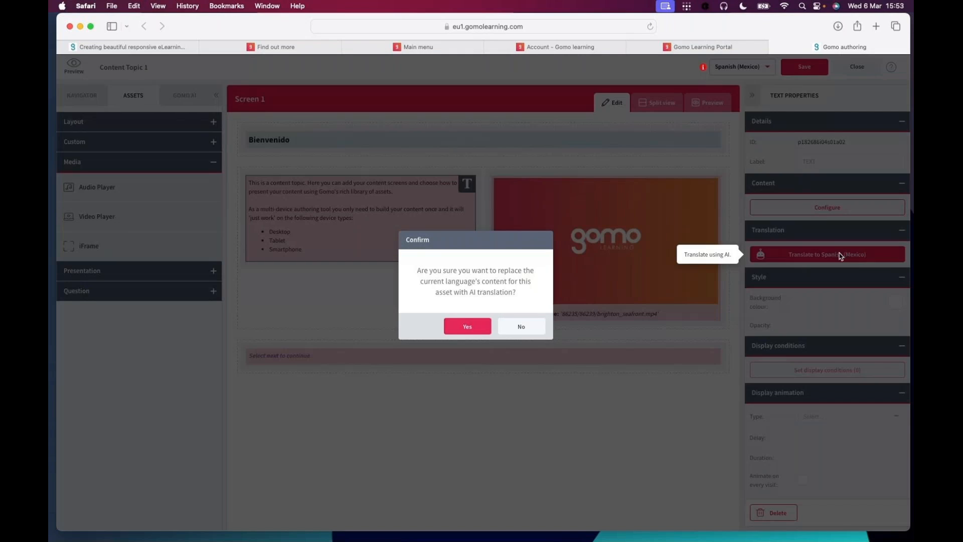
pyautogui.click(476, 328)
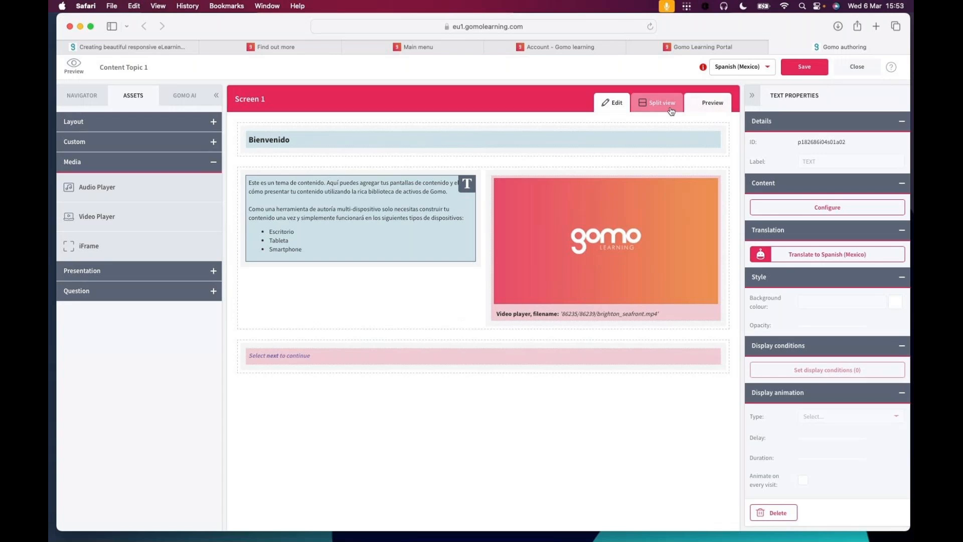
# Preview Screen 1 in British English, Arabic and Spanish (Mexico) to compare the language versions
pyautogui.click(738, 67)
pyautogui.click(729, 43)
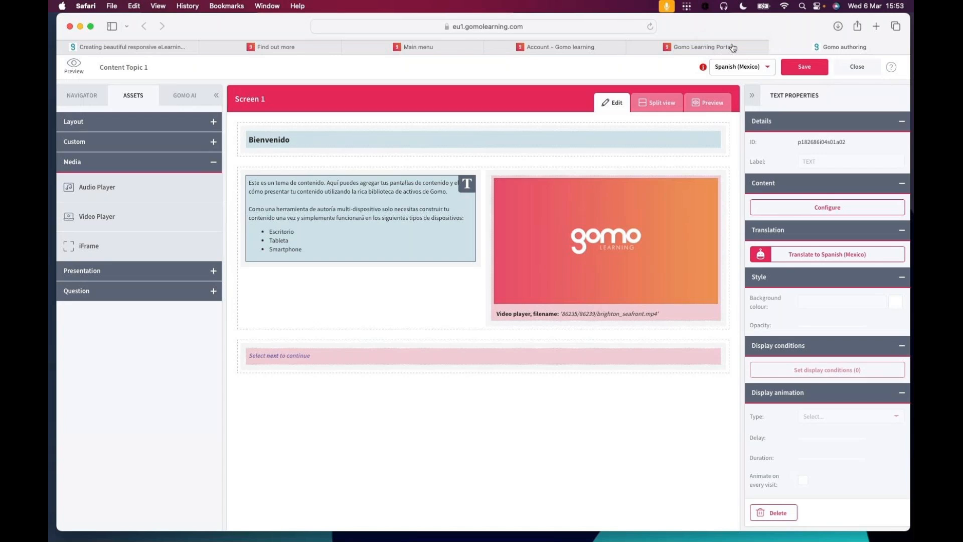
pyautogui.click(707, 103)
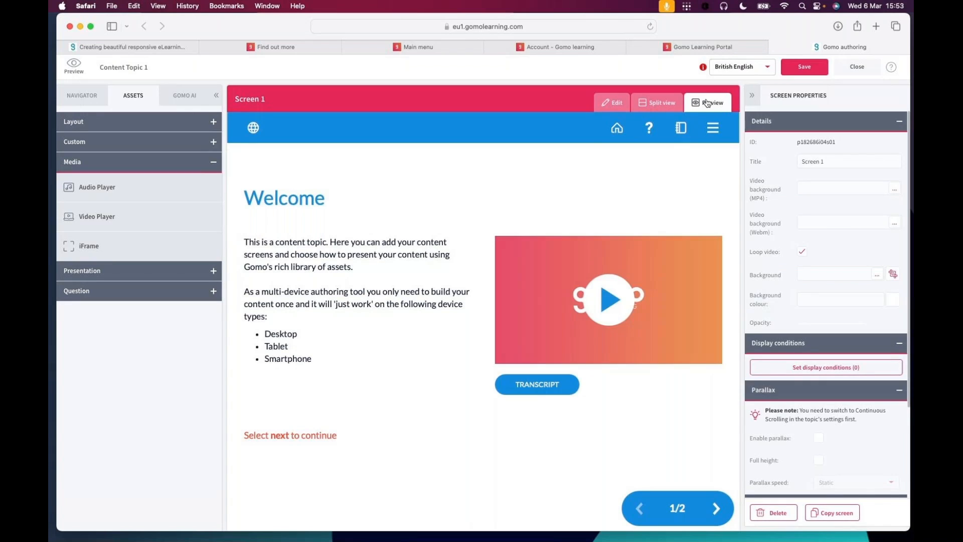
pyautogui.click(749, 70)
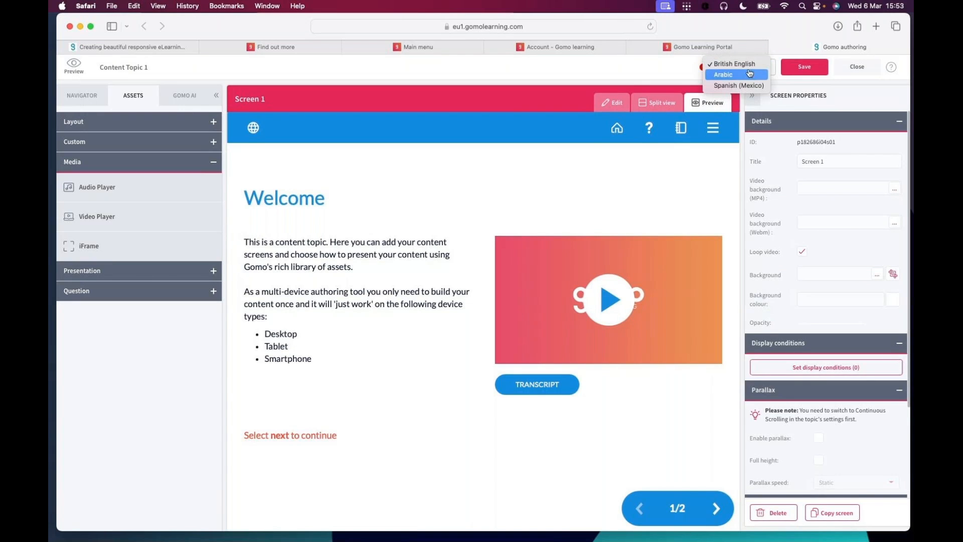
pyautogui.click(744, 77)
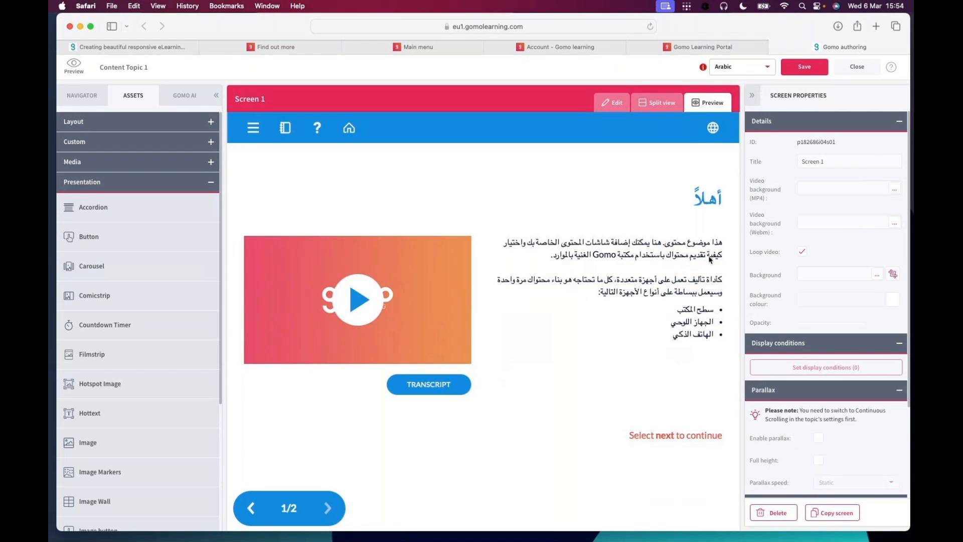
pyautogui.click(737, 67)
pyautogui.click(737, 74)
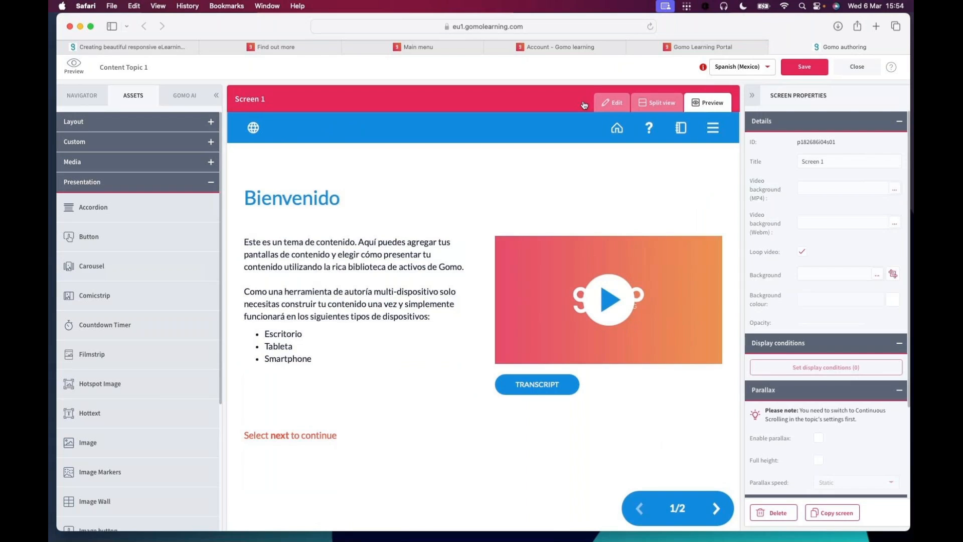
# Return to editing in British English and open Screen 2 of the topic
pyautogui.click(609, 103)
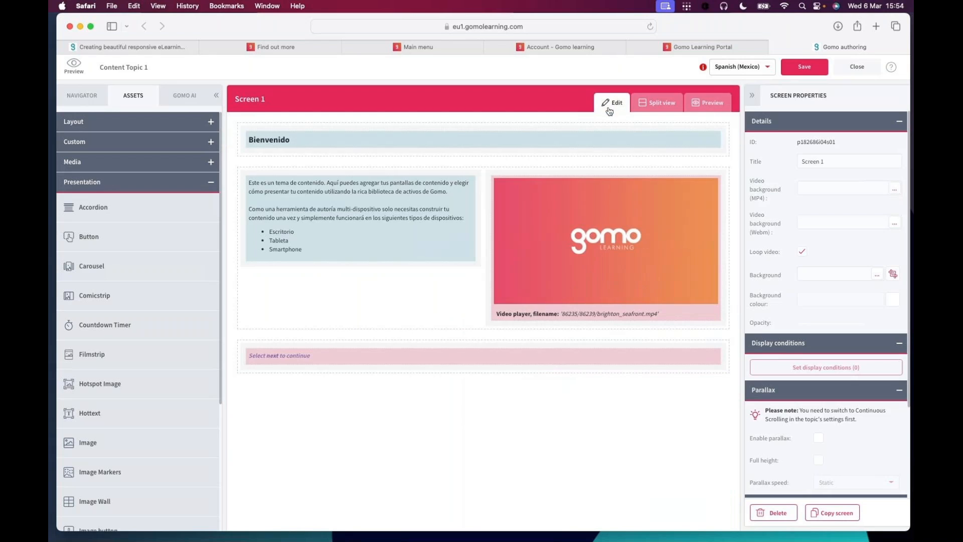
pyautogui.click(728, 68)
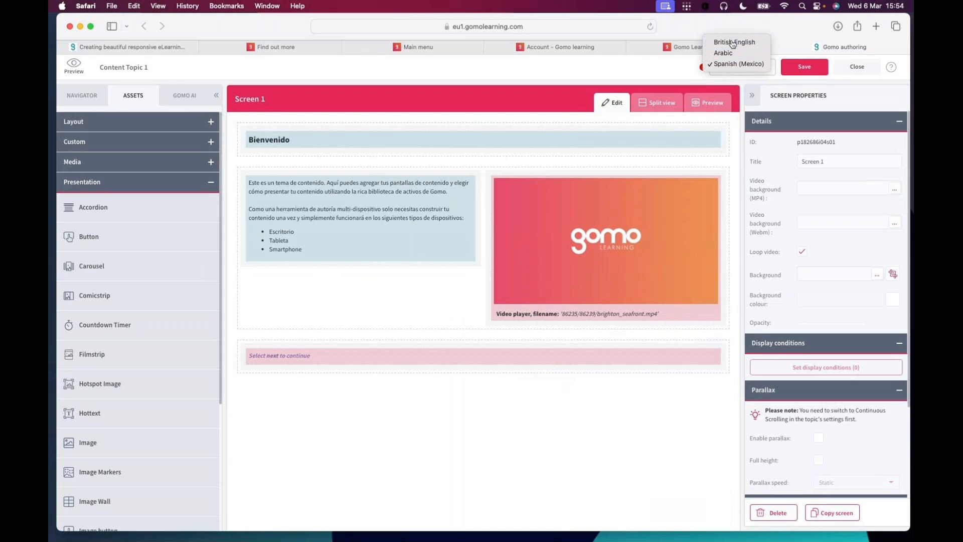
pyautogui.click(734, 42)
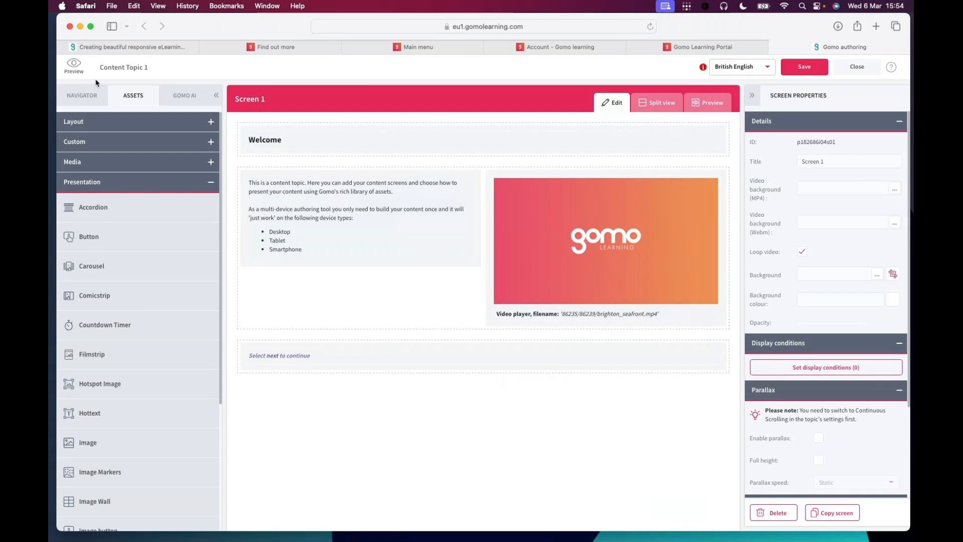
pyautogui.click(82, 95)
pyautogui.click(105, 183)
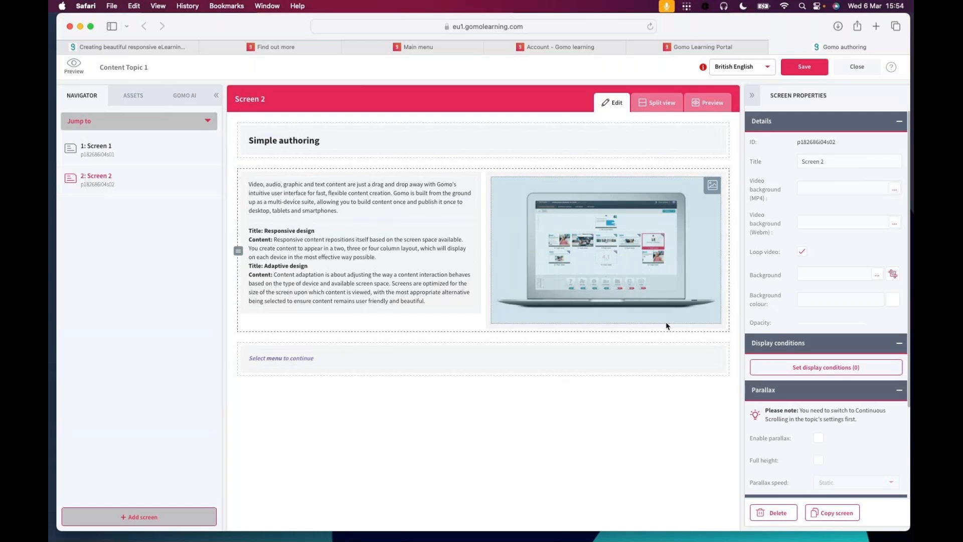
# Switch Screen 2 to Arabic and replace its laptop image with menu4.jpg, chosen from the GODIVA resource folder in thumbnail view
pyautogui.click(747, 66)
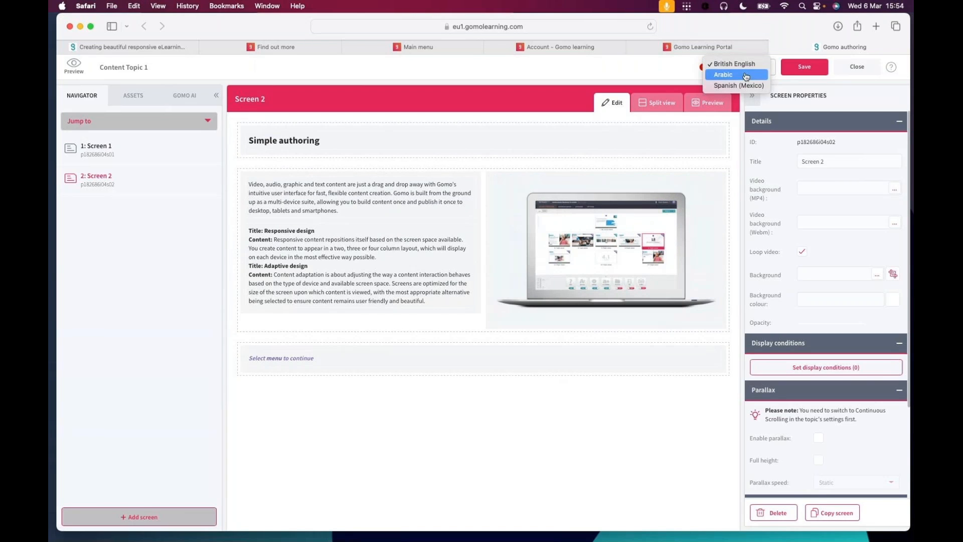
pyautogui.click(746, 75)
pyautogui.doubleClick(634, 242)
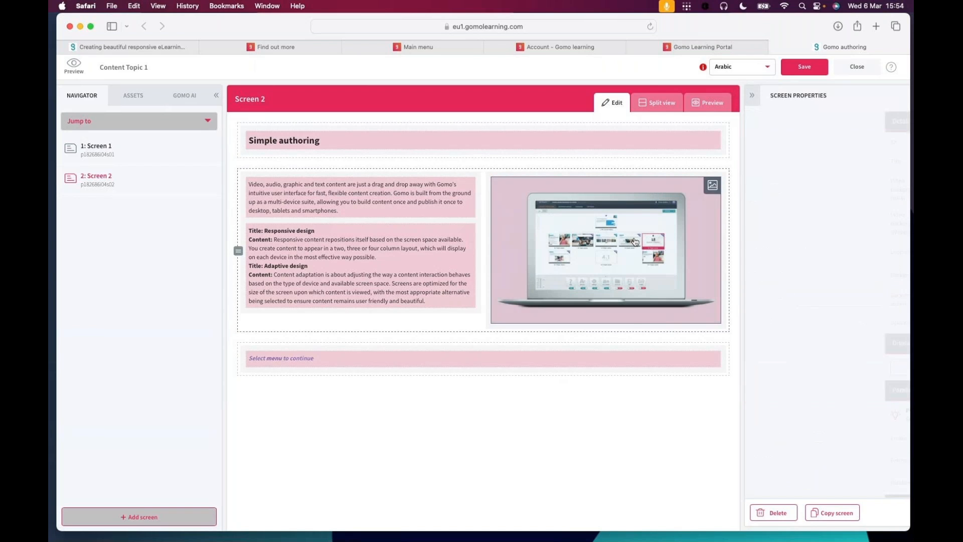
pyautogui.click(523, 123)
pyautogui.click(524, 129)
pyautogui.click(586, 121)
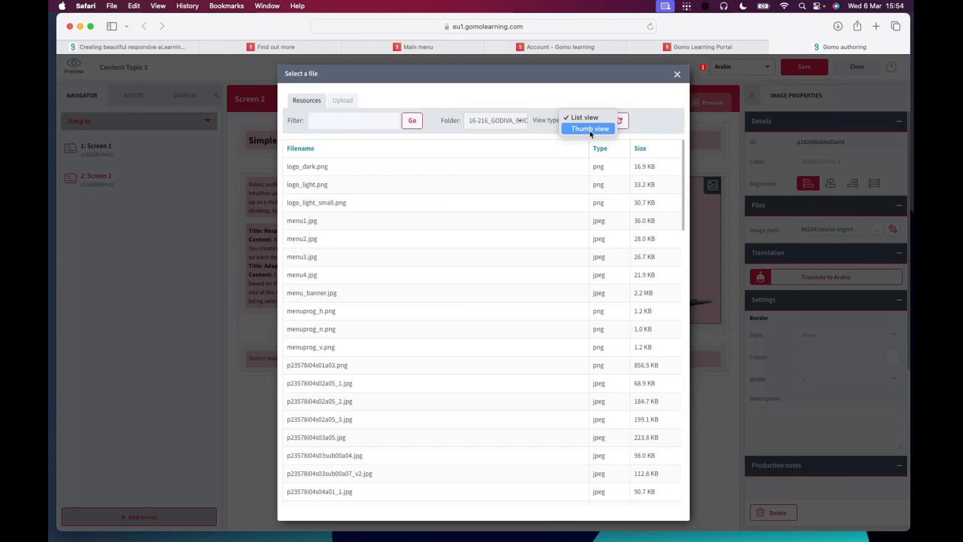
pyautogui.click(590, 131)
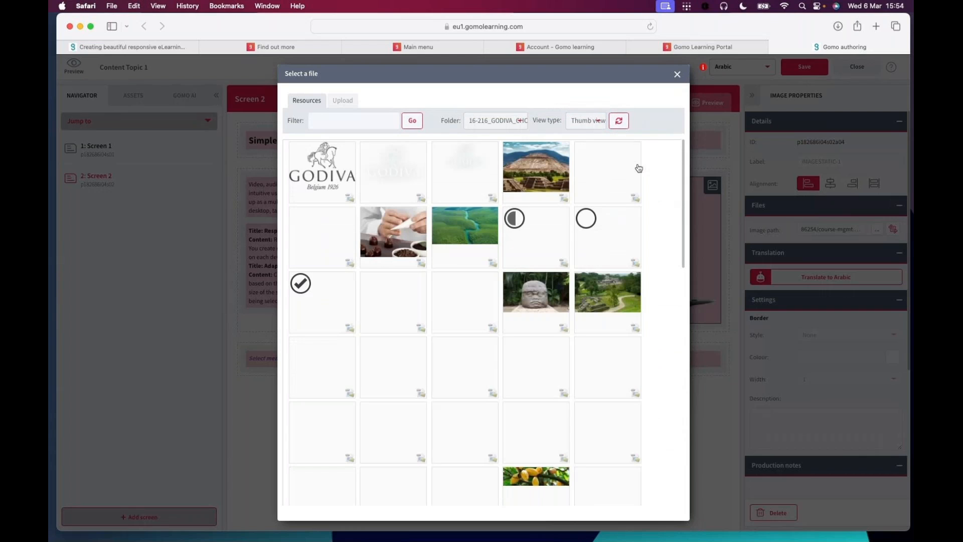
pyautogui.click(398, 235)
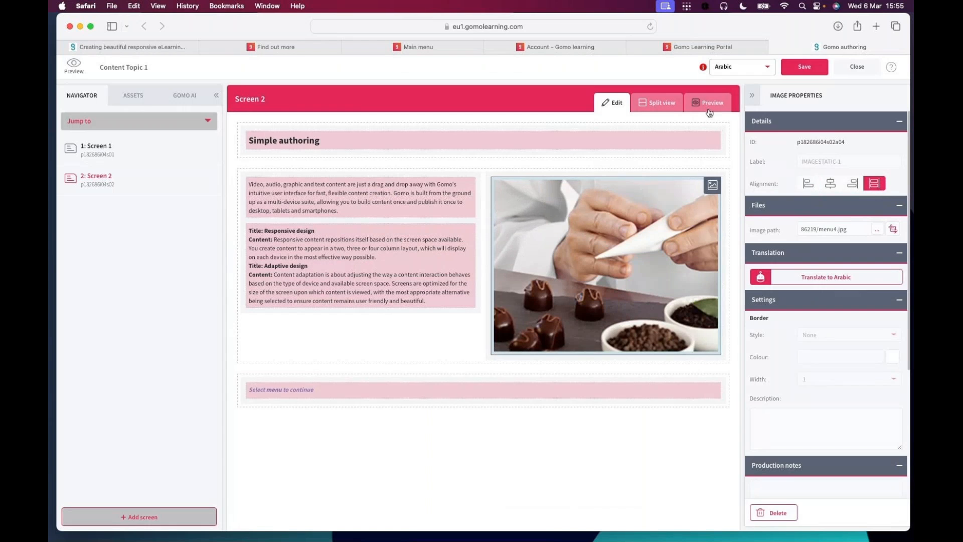
# Switch Screen 2 to Spanish (Mexico) and replace its laptop image with the carved stone head picture from the GODIVA resource folder
pyautogui.click(717, 68)
pyautogui.click(735, 75)
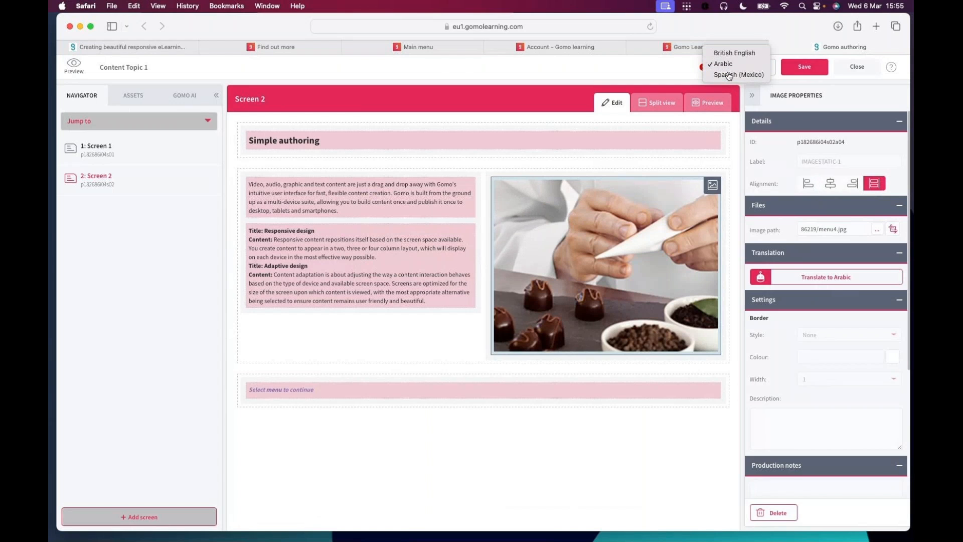
pyautogui.doubleClick(626, 211)
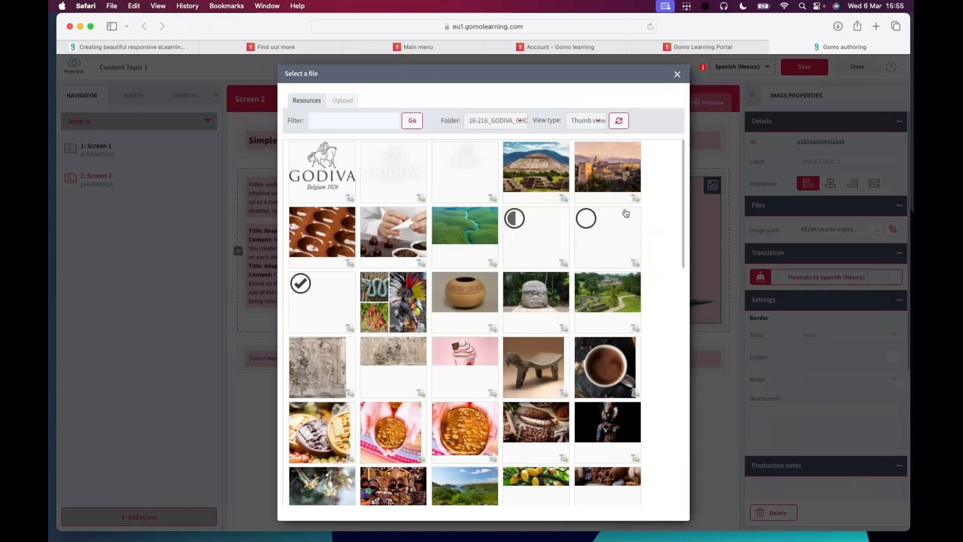
pyautogui.click(530, 295)
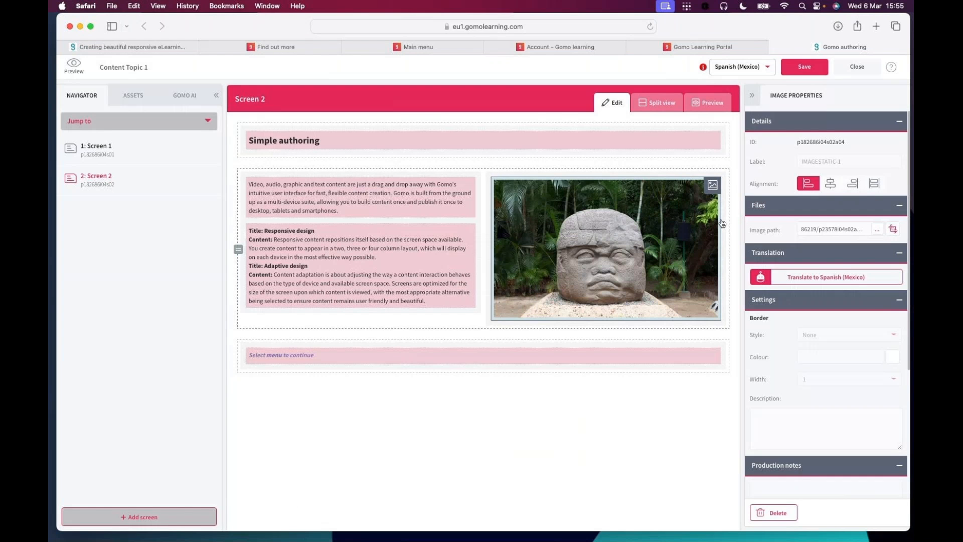
# Preview Screen 2 in Spanish (Mexico), return to editing, and compare its image in the Arabic and British English versions
pyautogui.click(716, 104)
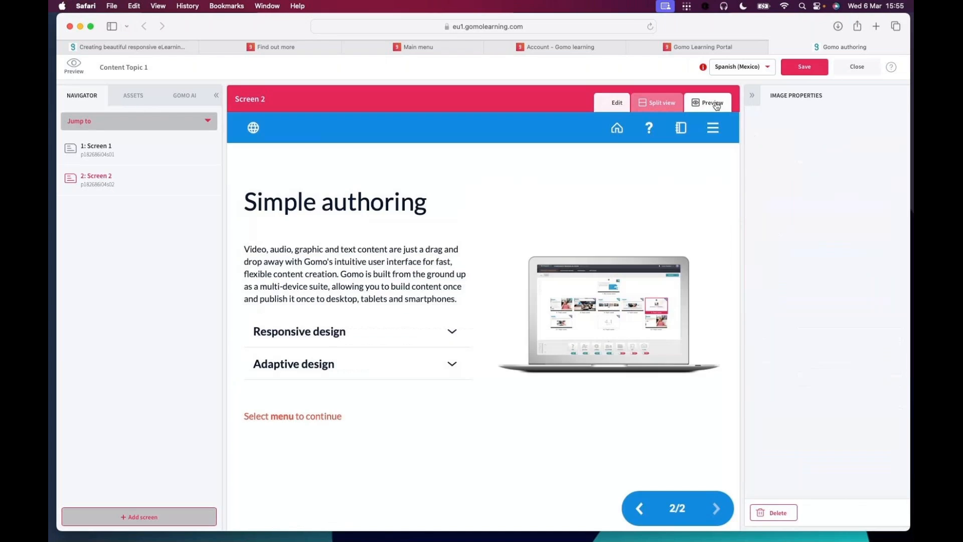
pyautogui.click(613, 102)
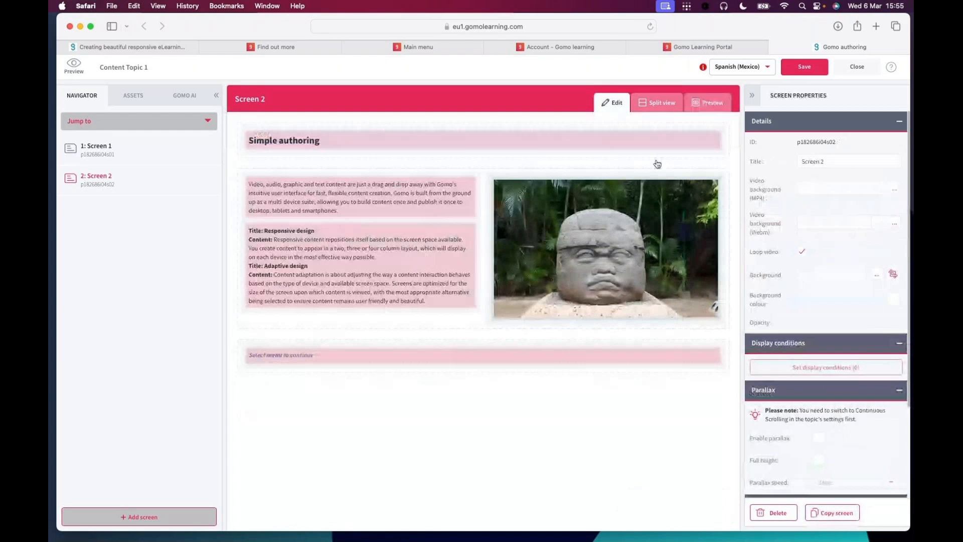
pyautogui.click(741, 68)
pyautogui.click(735, 53)
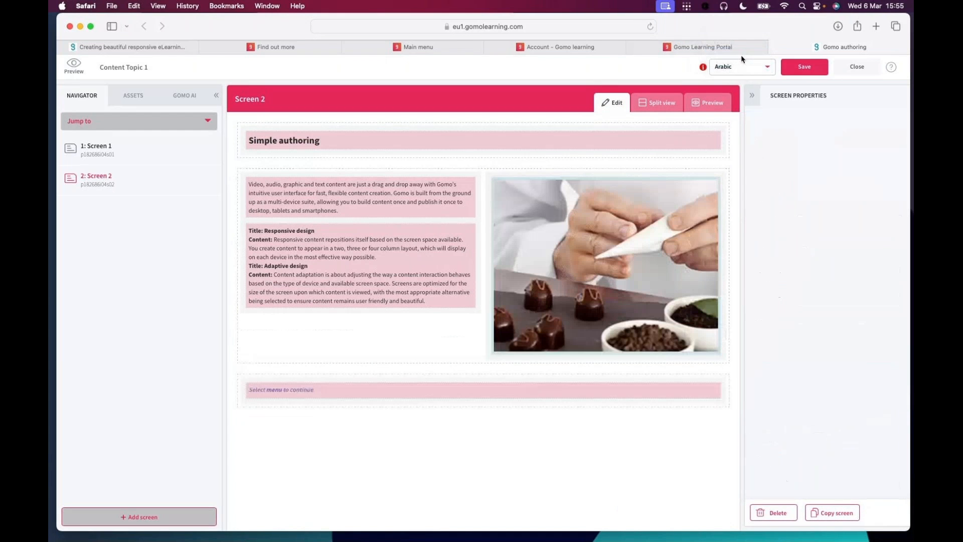
pyautogui.click(741, 64)
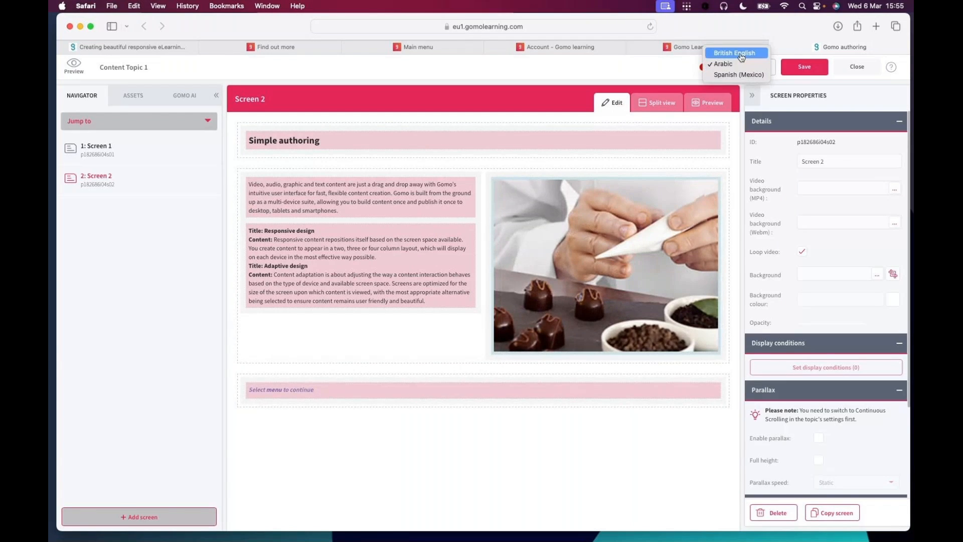
pyautogui.click(734, 52)
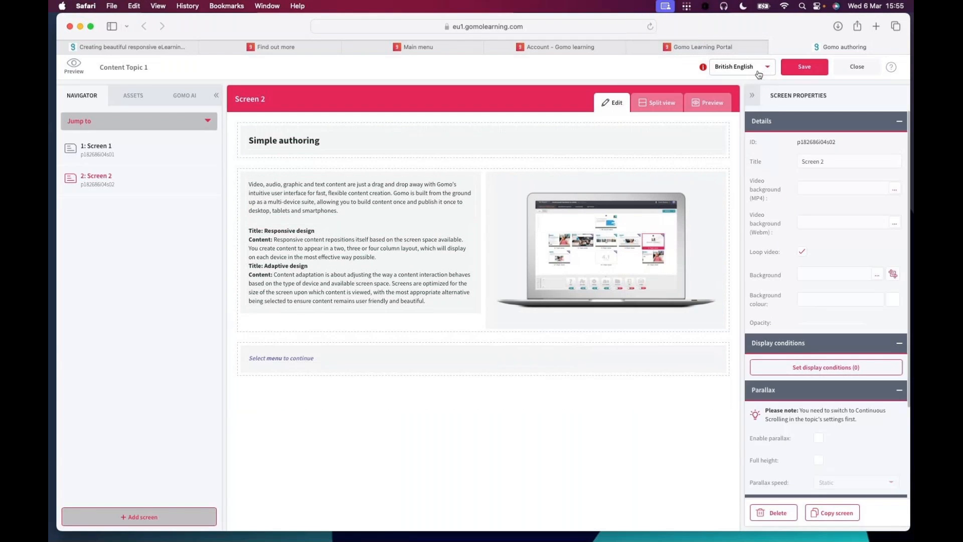
# Examine the Screen 1 video player's source file, fallback file and closed-caption settings for Arabic and Spanish (Mexico)
pyautogui.click(96, 147)
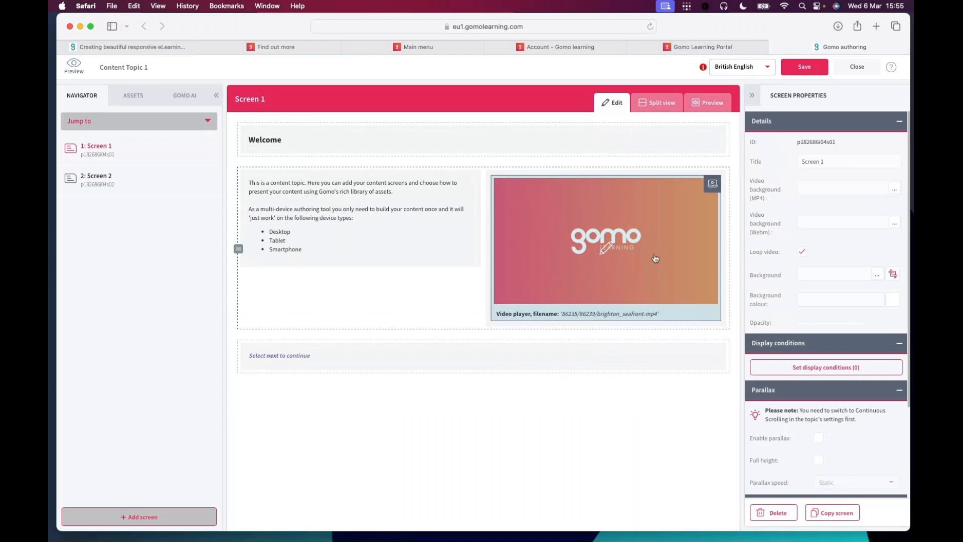
pyautogui.click(651, 256)
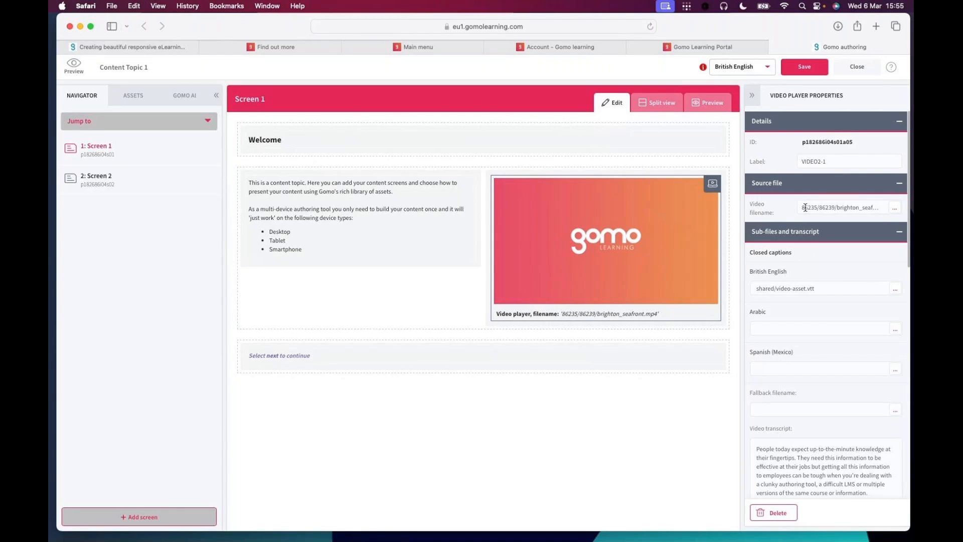
pyautogui.click(763, 407)
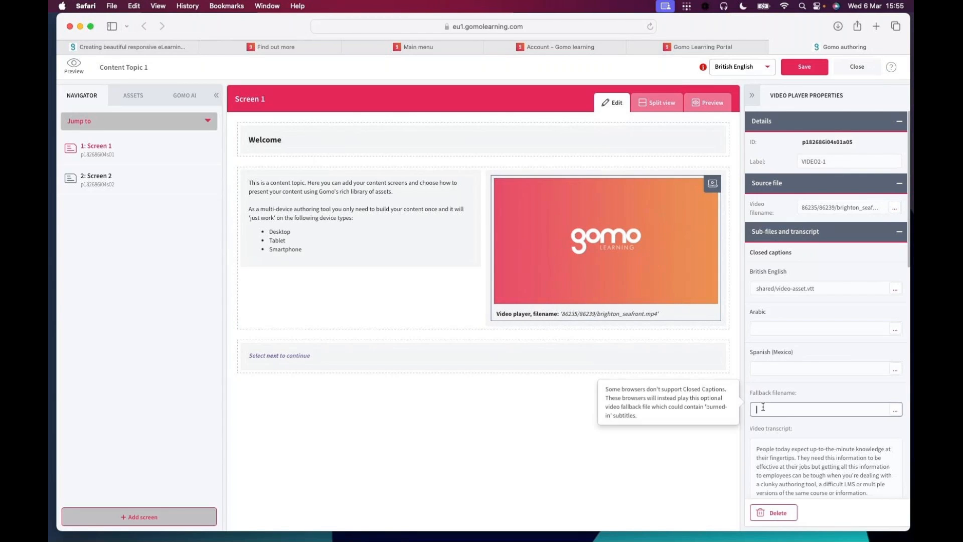
pyautogui.click(757, 369)
pyautogui.click(760, 330)
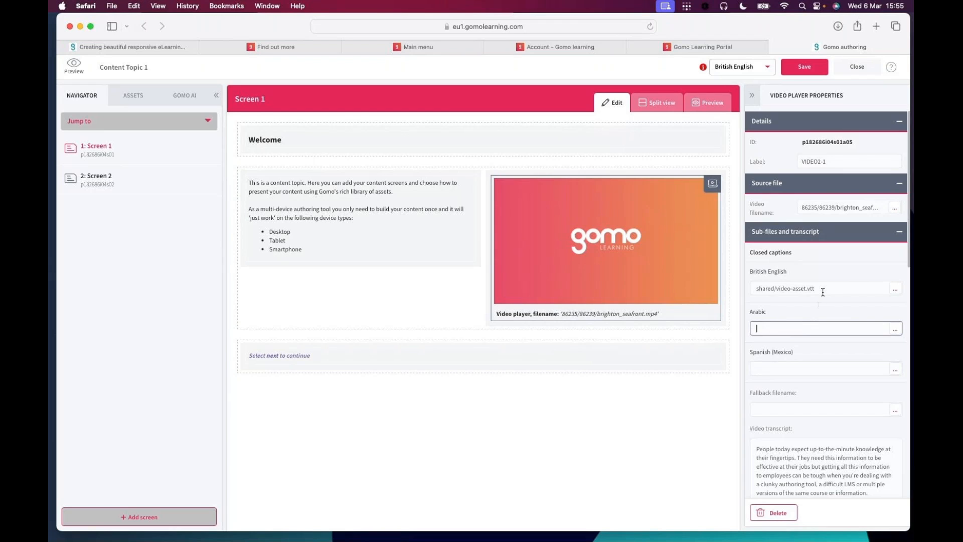
pyautogui.click(773, 369)
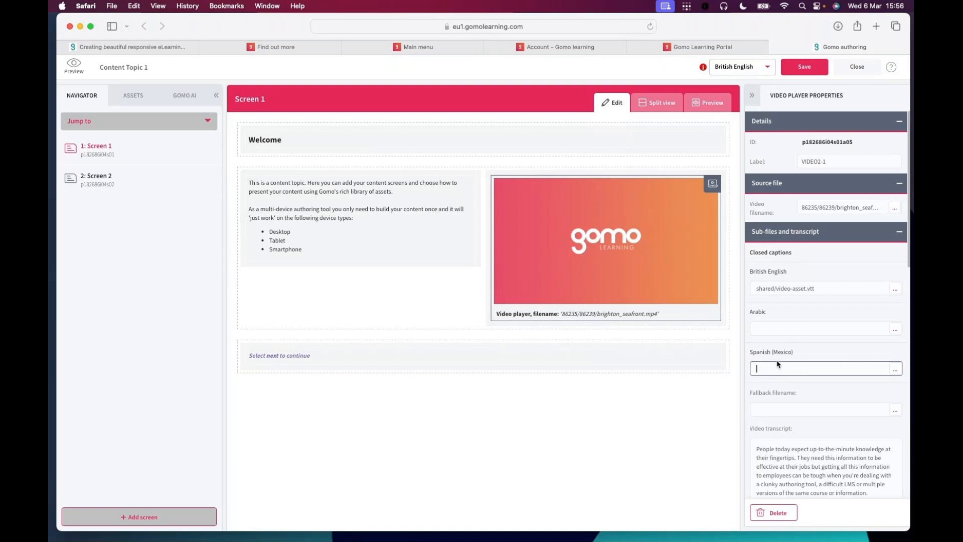
# Save and close the topic, and reopen the Multi language course from the course folder sorted by last updated
pyautogui.click(796, 68)
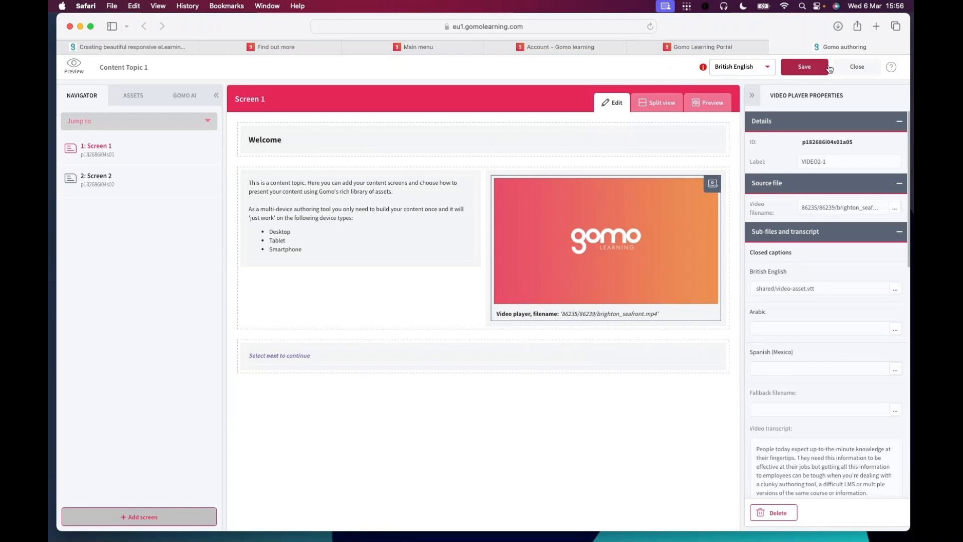
pyautogui.click(854, 73)
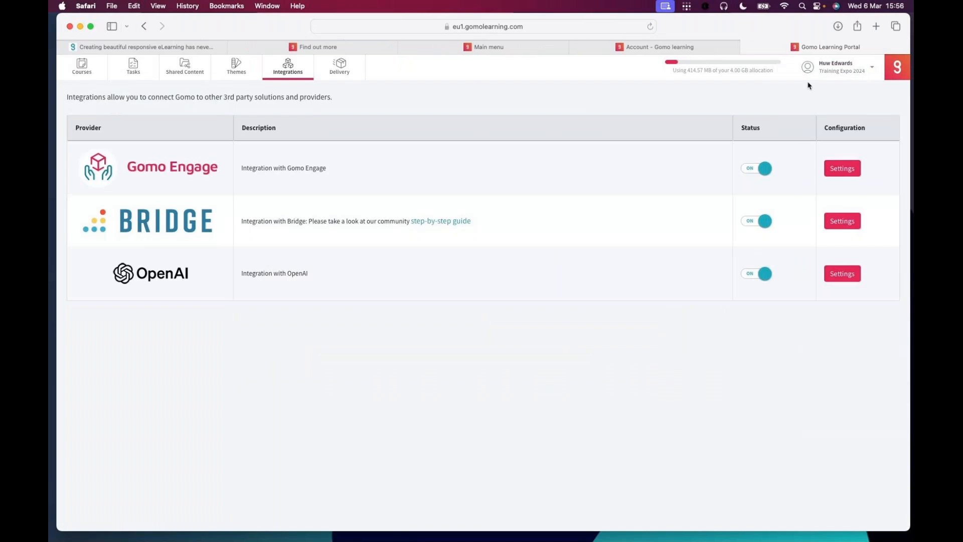
pyautogui.click(100, 67)
pyautogui.click(544, 243)
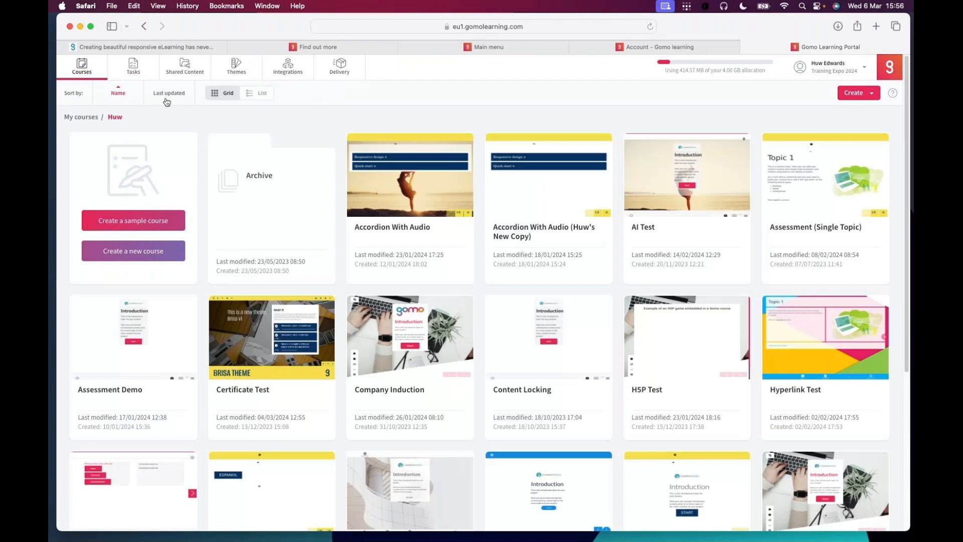
pyautogui.click(170, 95)
pyautogui.click(413, 218)
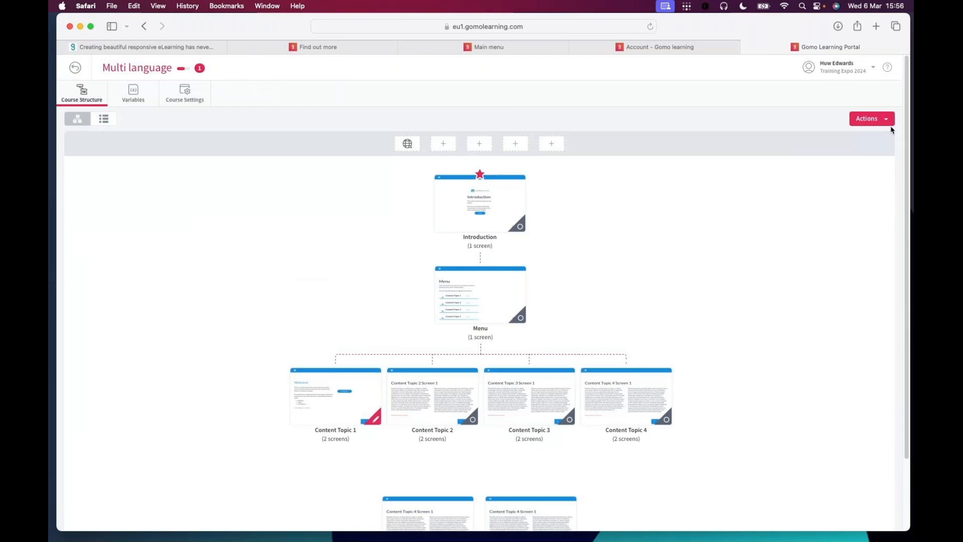
# Reload the course structure page and publish the course as a SCORM / xAPI zip file tracked via SCORM 1.2
pyautogui.click(887, 119)
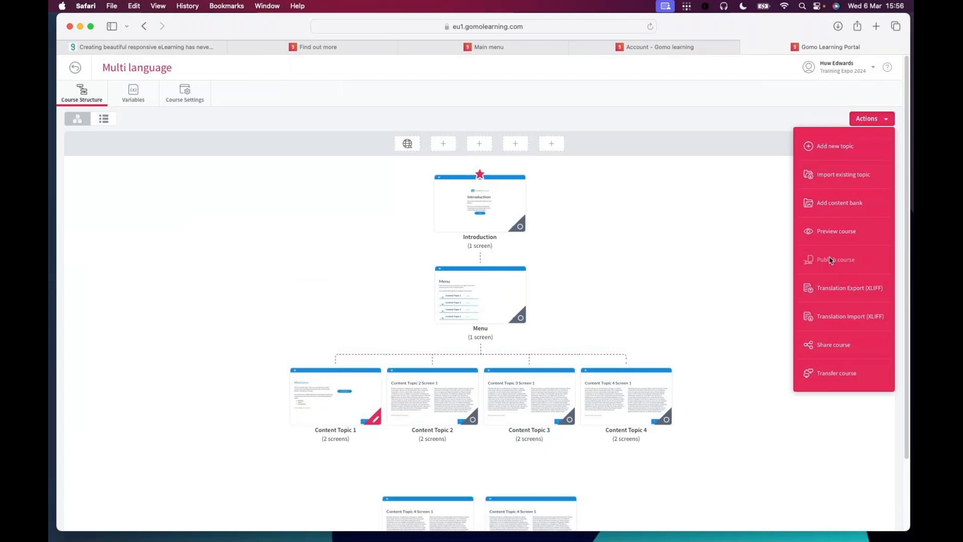
pyautogui.click(697, 228)
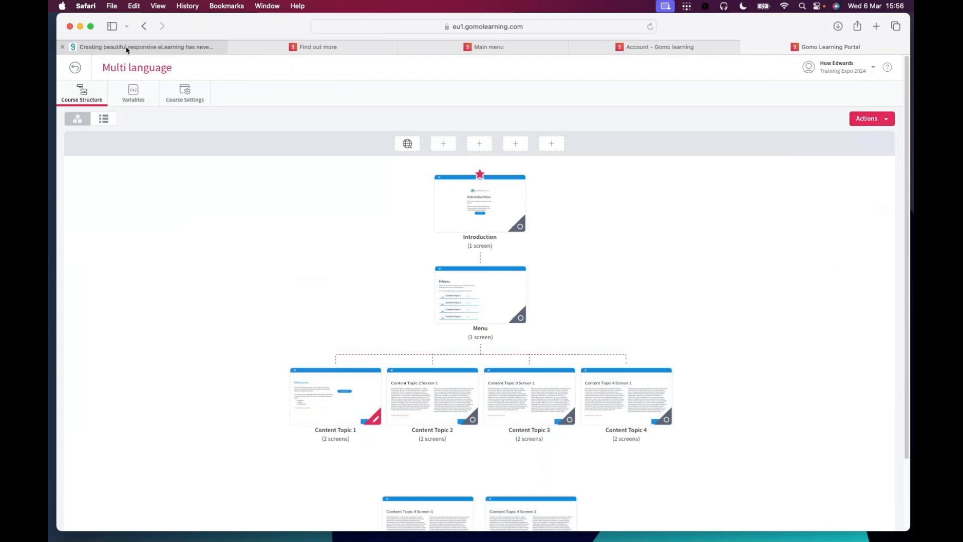
pyautogui.click(650, 26)
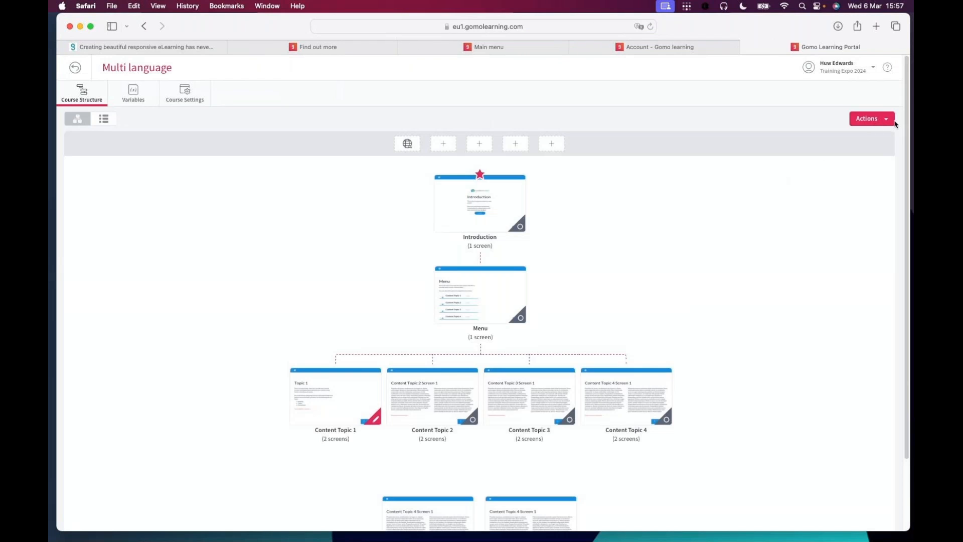
pyautogui.click(881, 122)
pyautogui.click(837, 260)
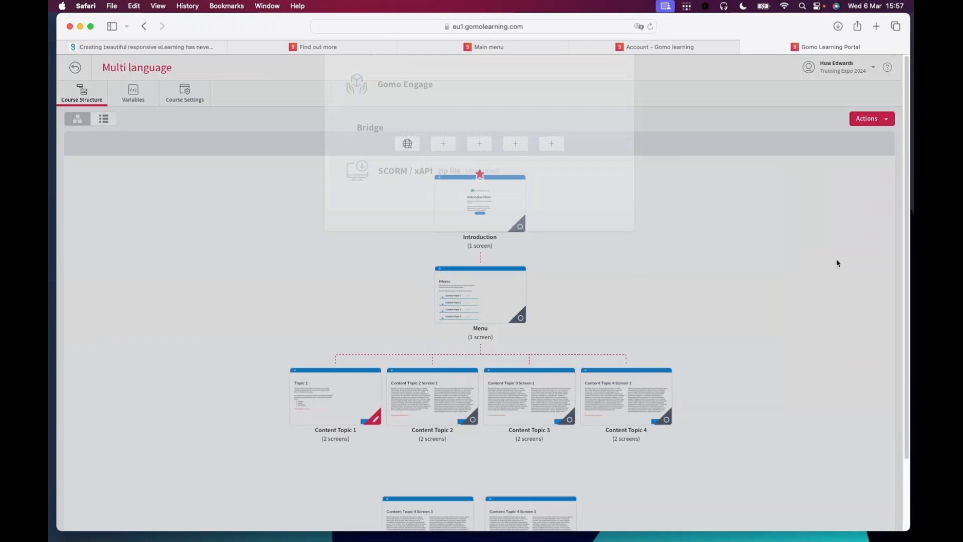
pyautogui.click(482, 286)
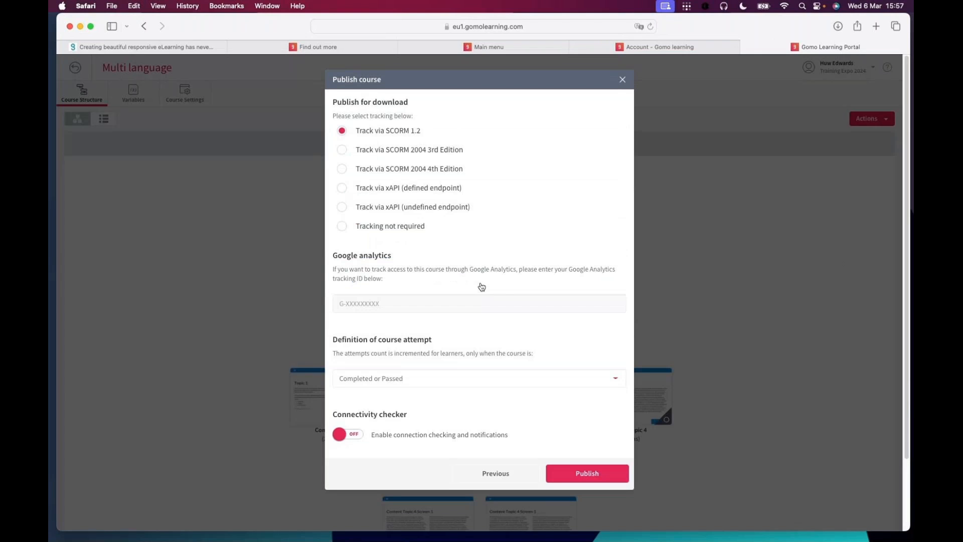
pyautogui.click(585, 476)
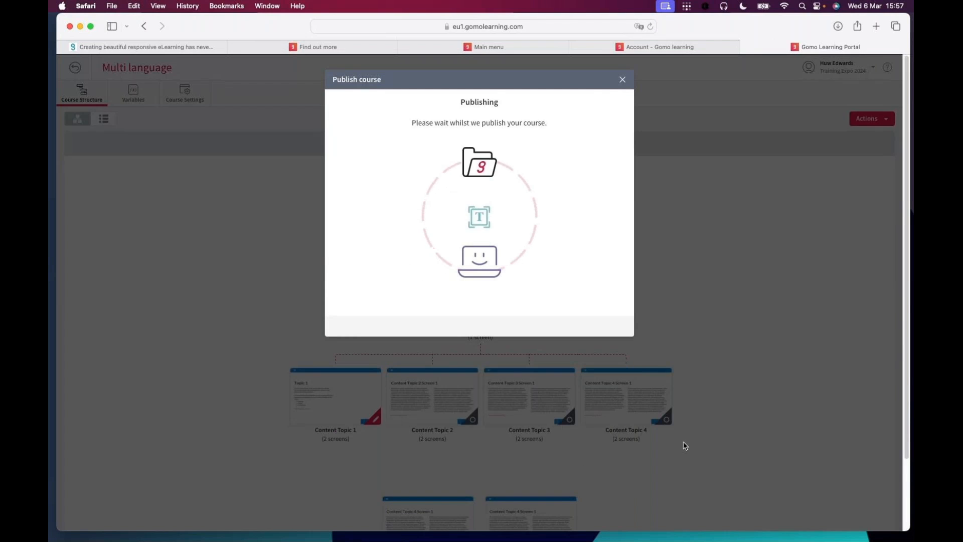